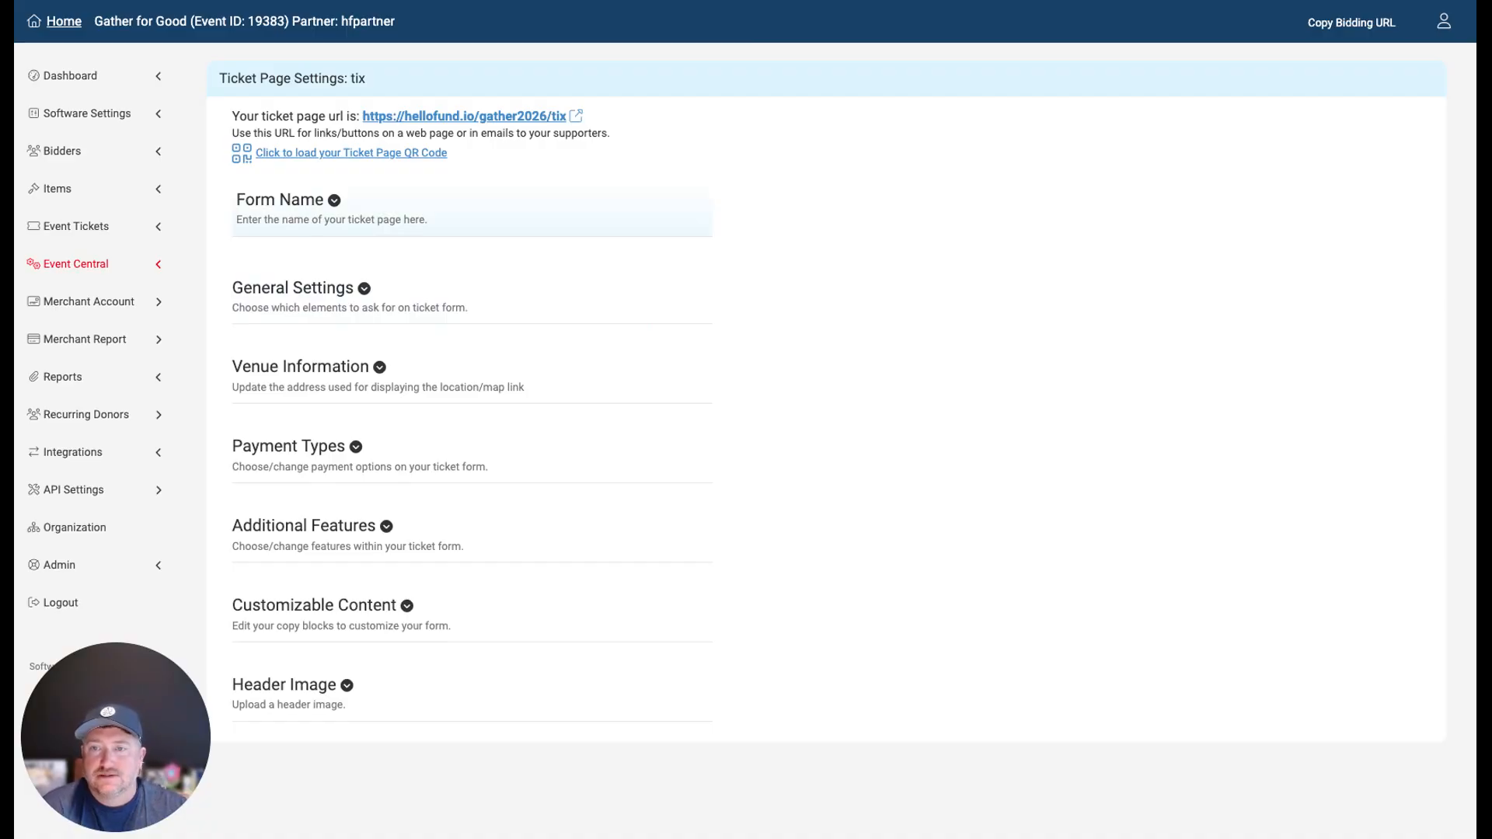
# - Expand the Form Name section and check the ending of the ticket page URL
pyautogui.click(333, 199)
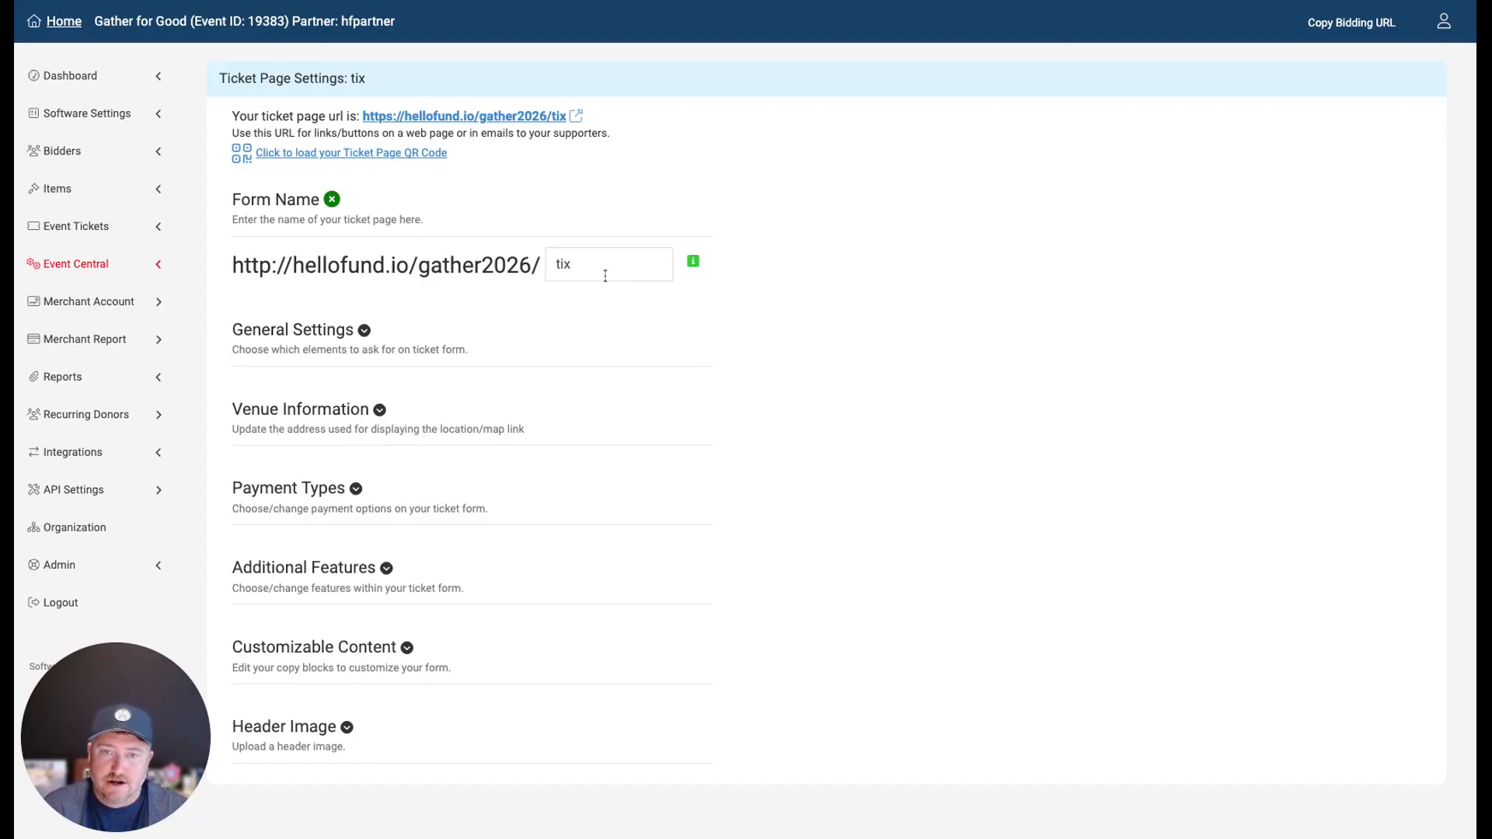
pyautogui.doubleClick(559, 267)
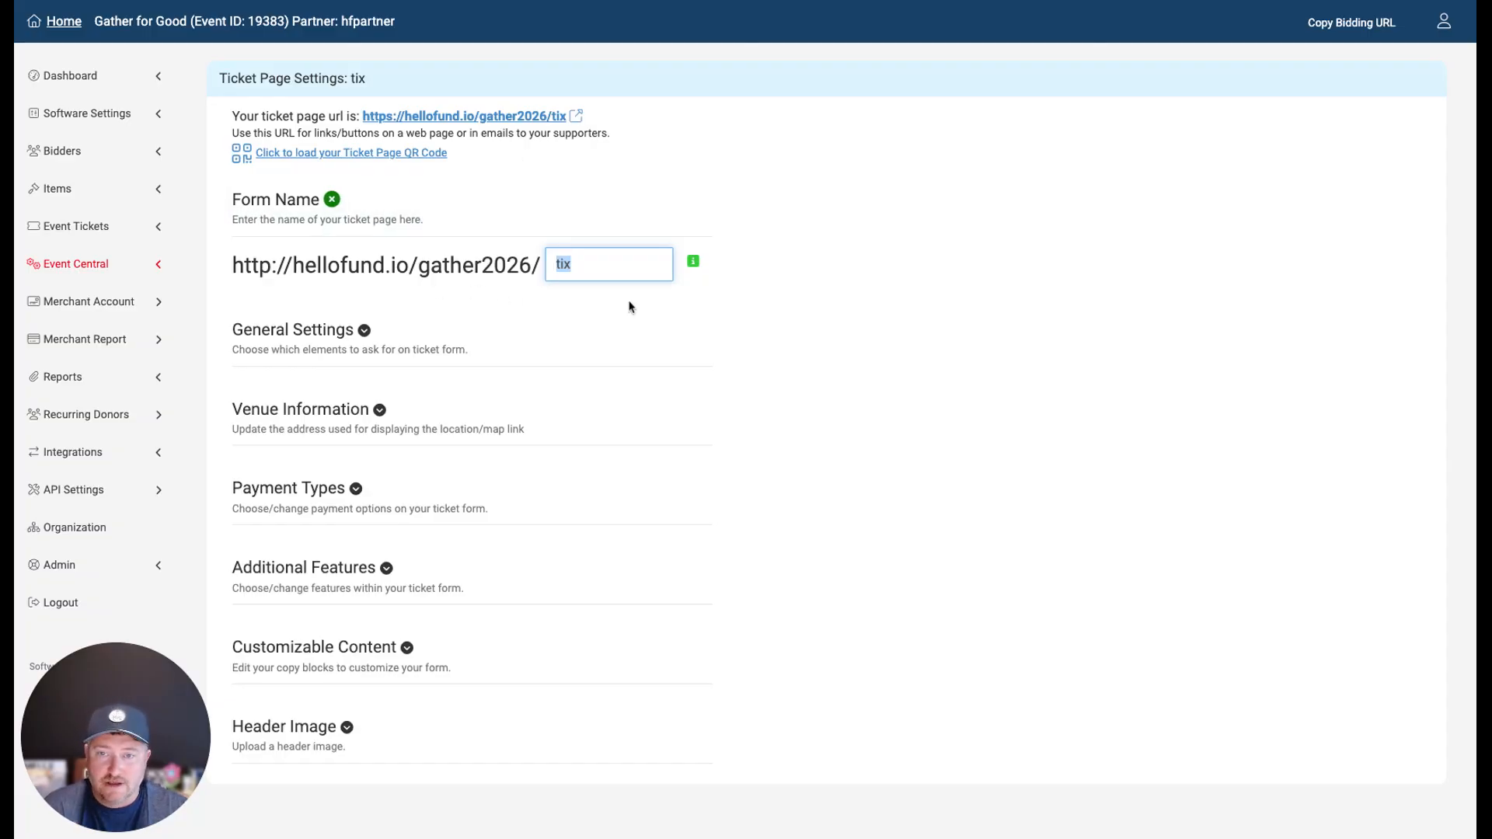
pyautogui.click(576, 267)
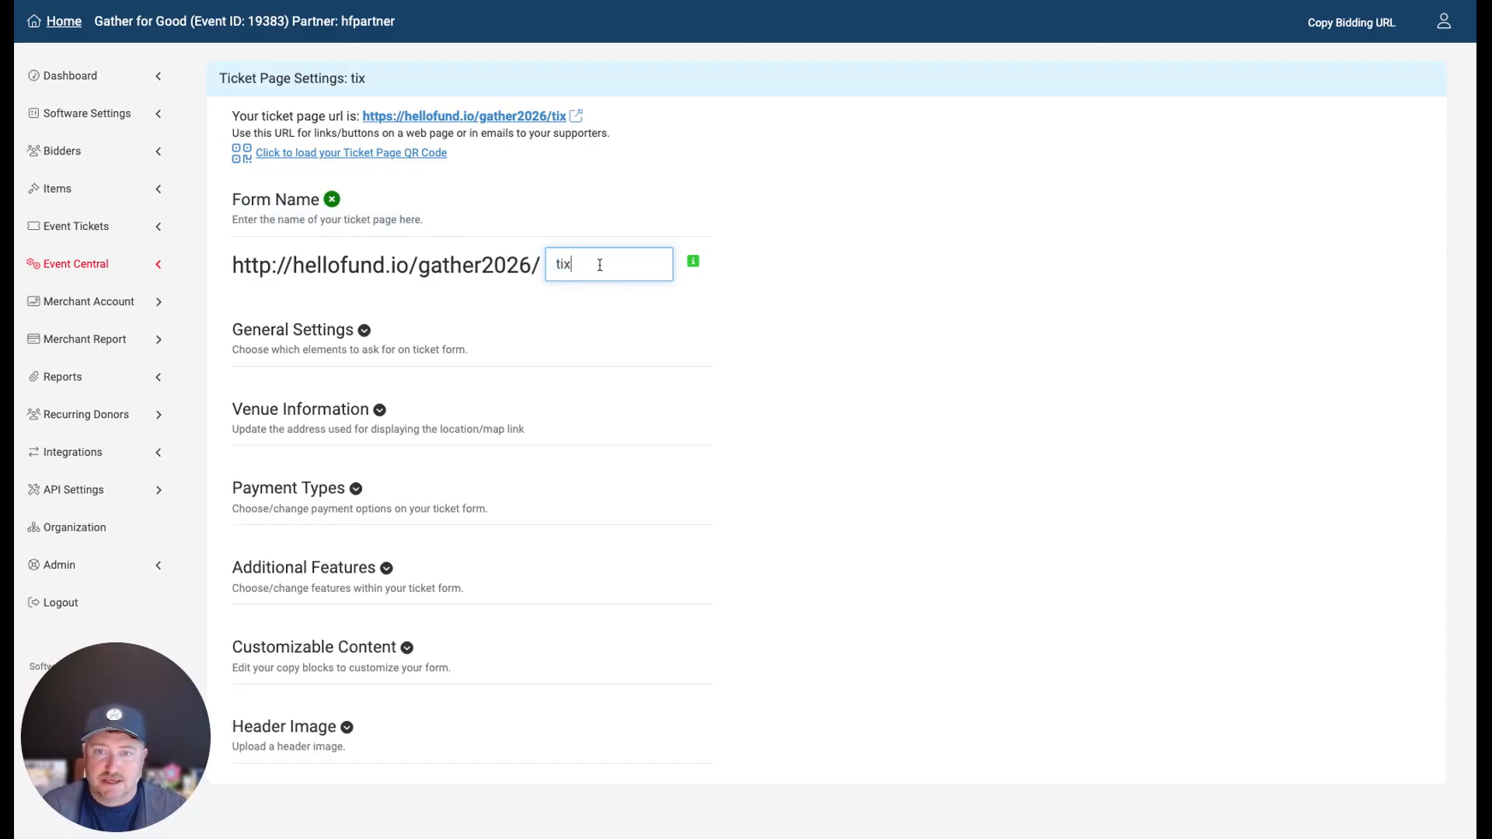
pyautogui.click(958, 324)
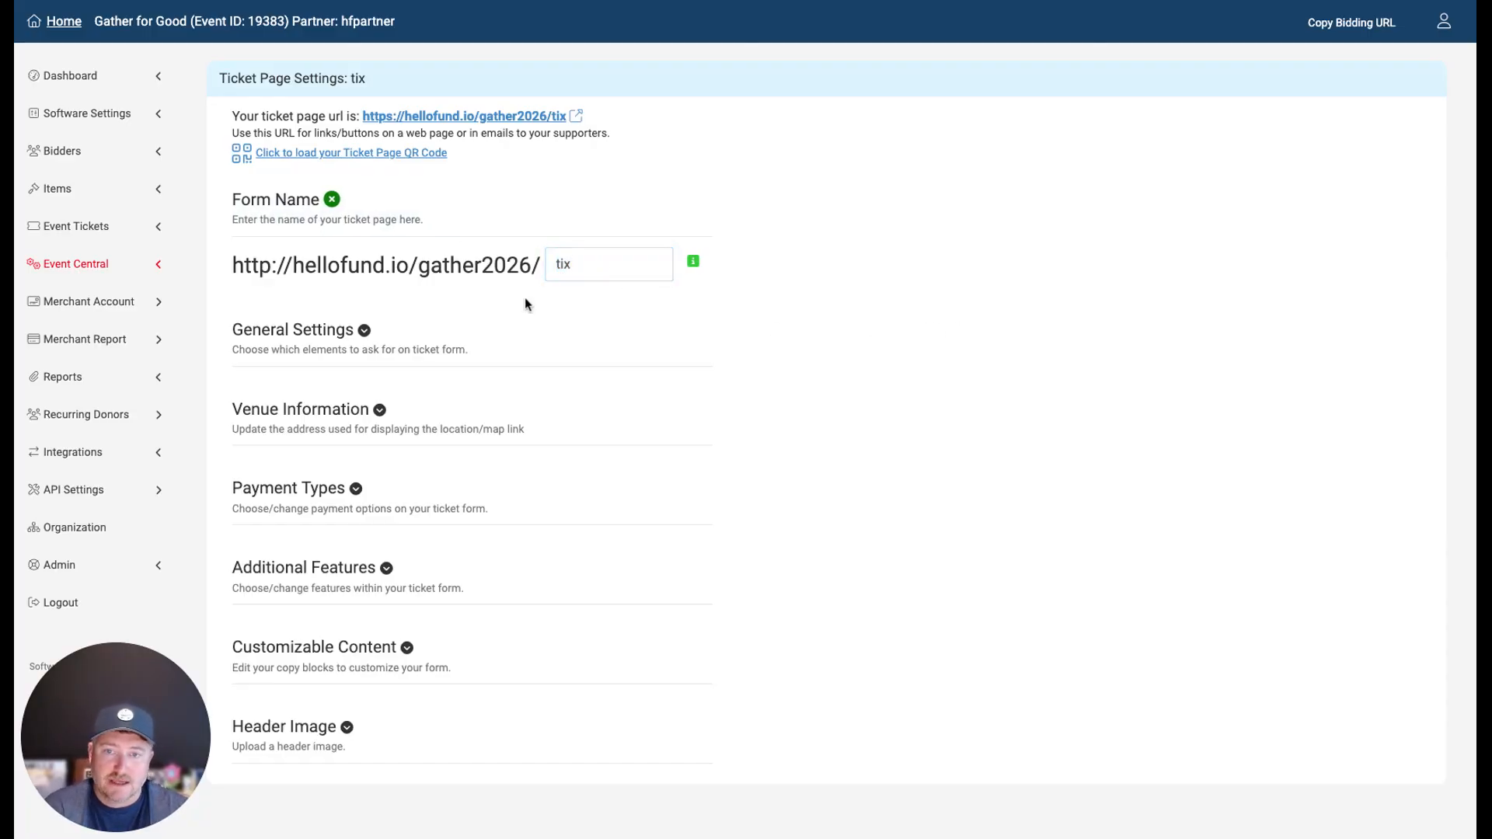
# - Expand General Settings and review the company name, guest update, card on file, default state and navigation bar options
pyautogui.click(387, 348)
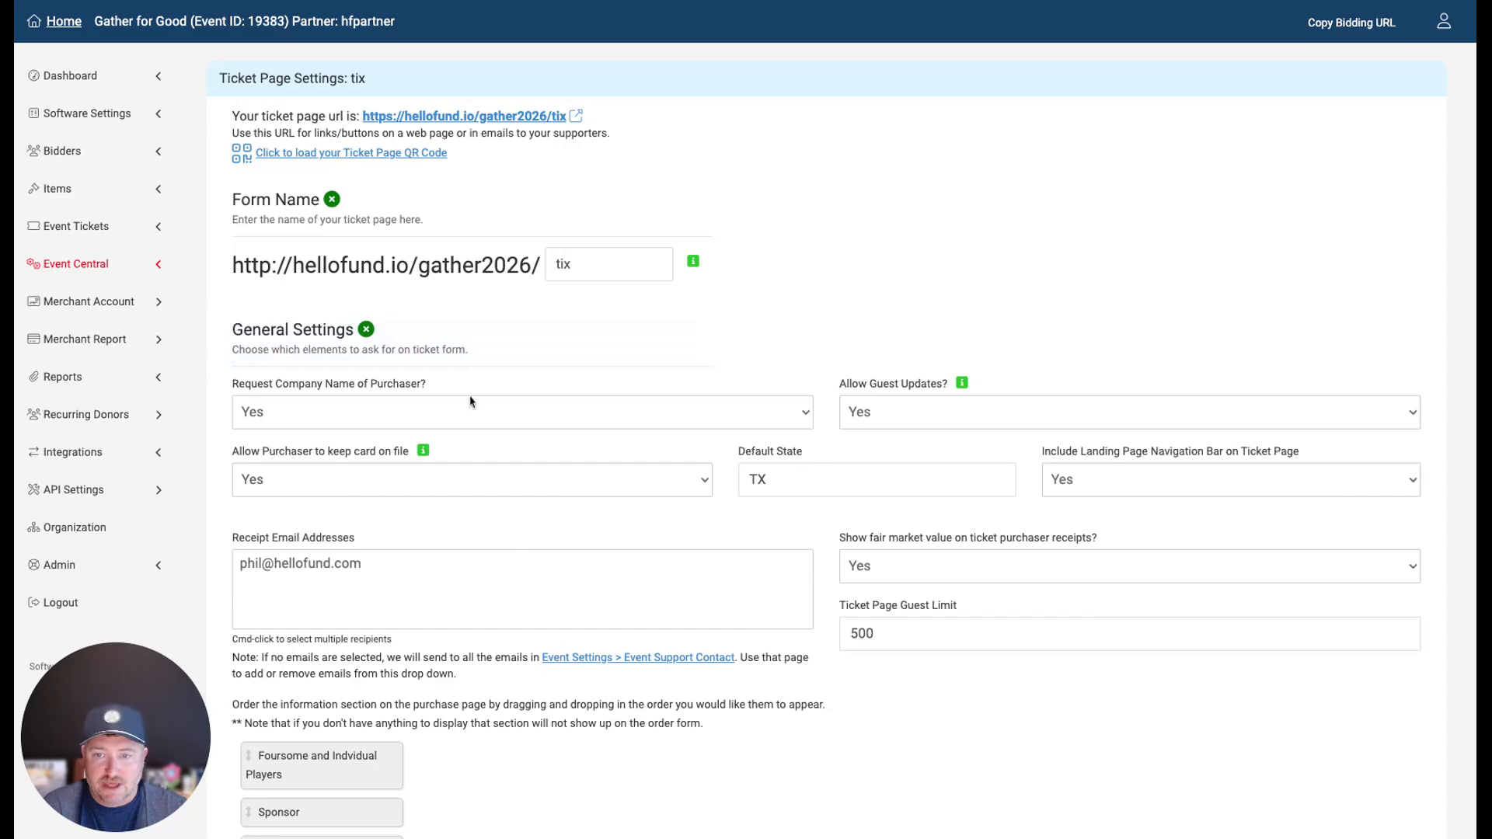
pyautogui.scroll(-2, 342, 393)
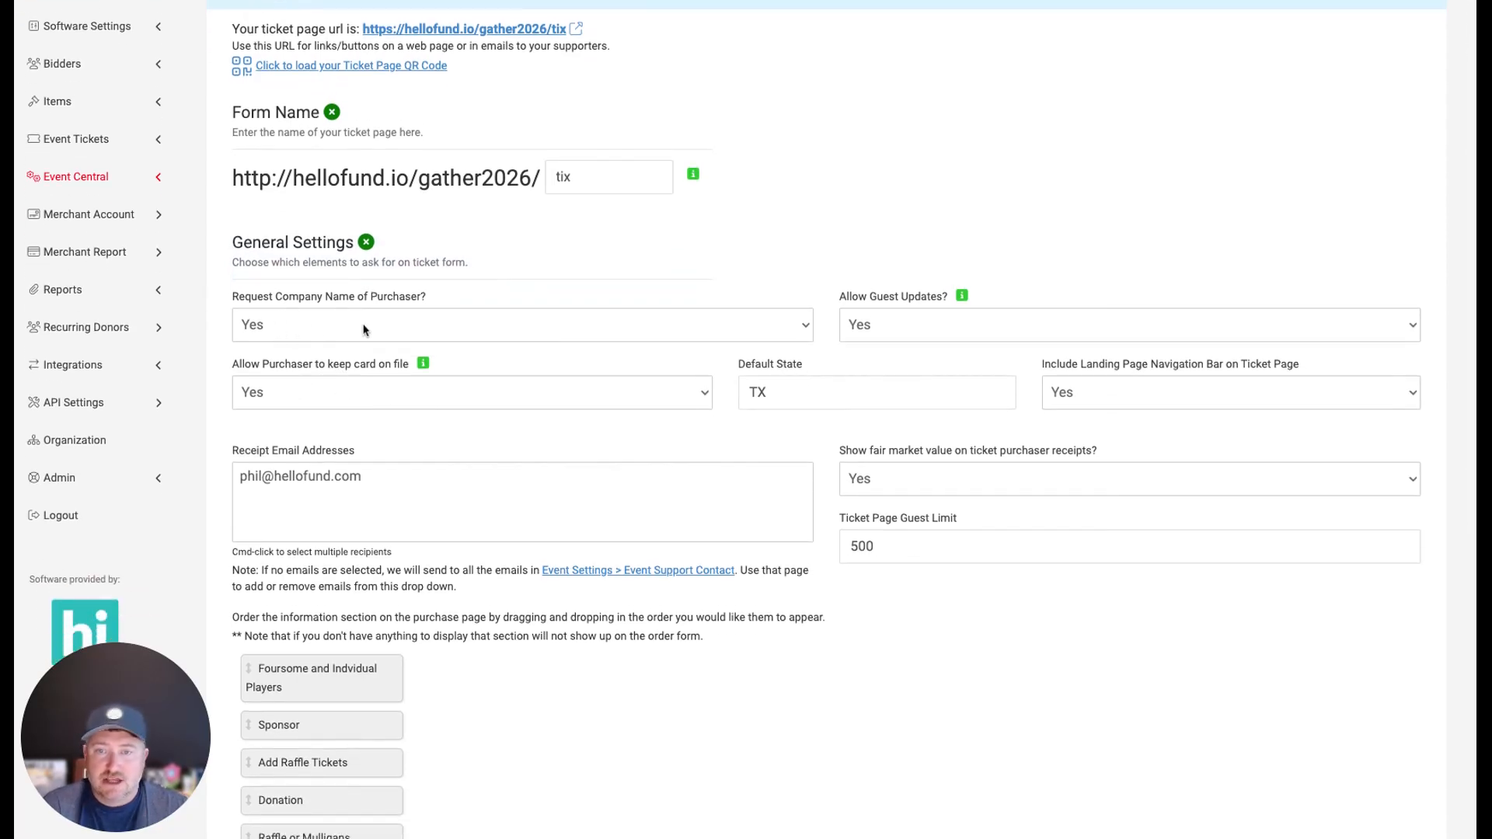
pyautogui.scroll(-3, 336, 354)
pyautogui.scroll(1, 356, 375)
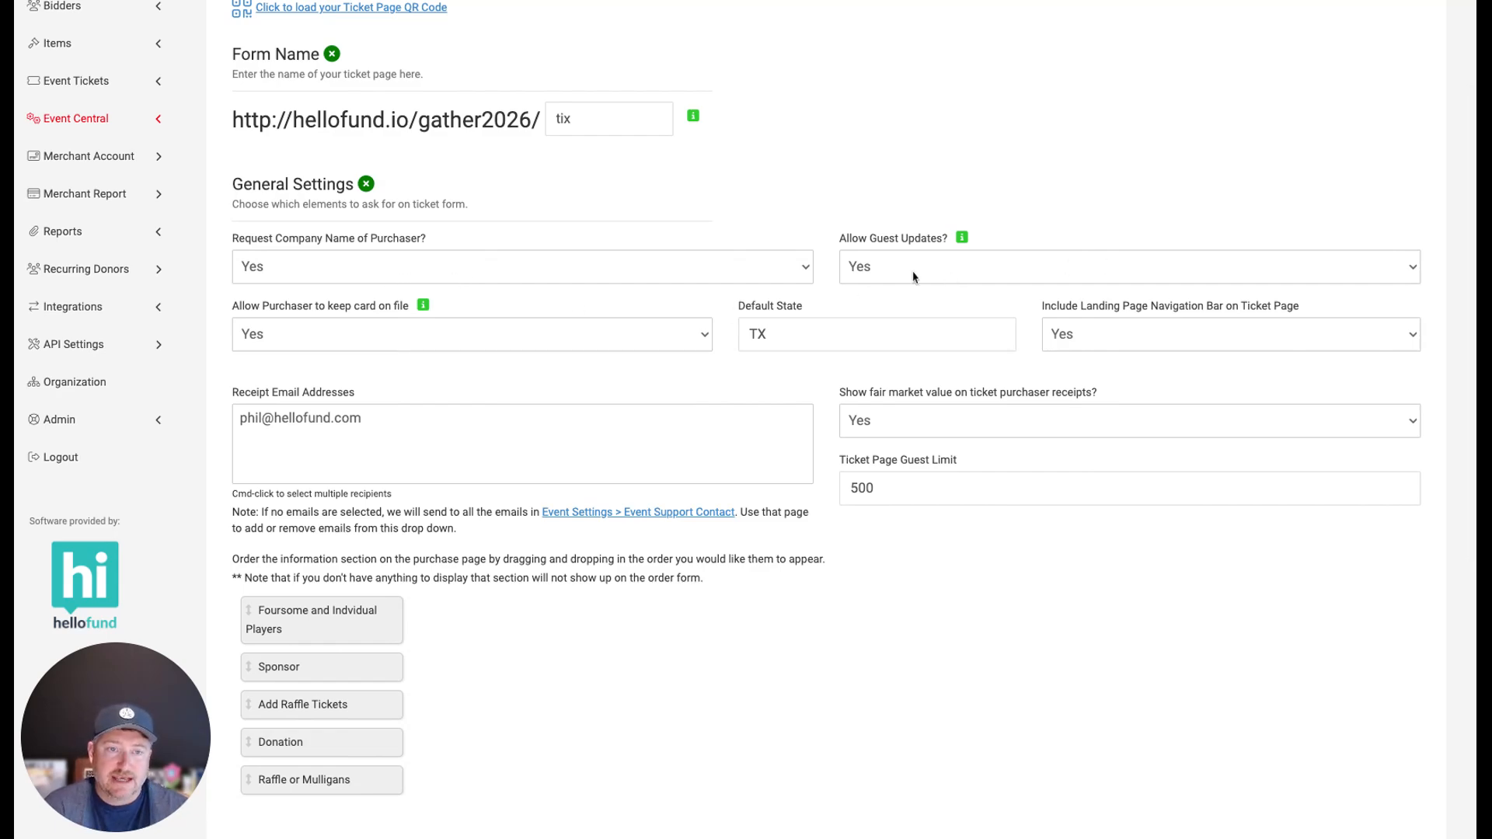
pyautogui.scroll(-1, 913, 277)
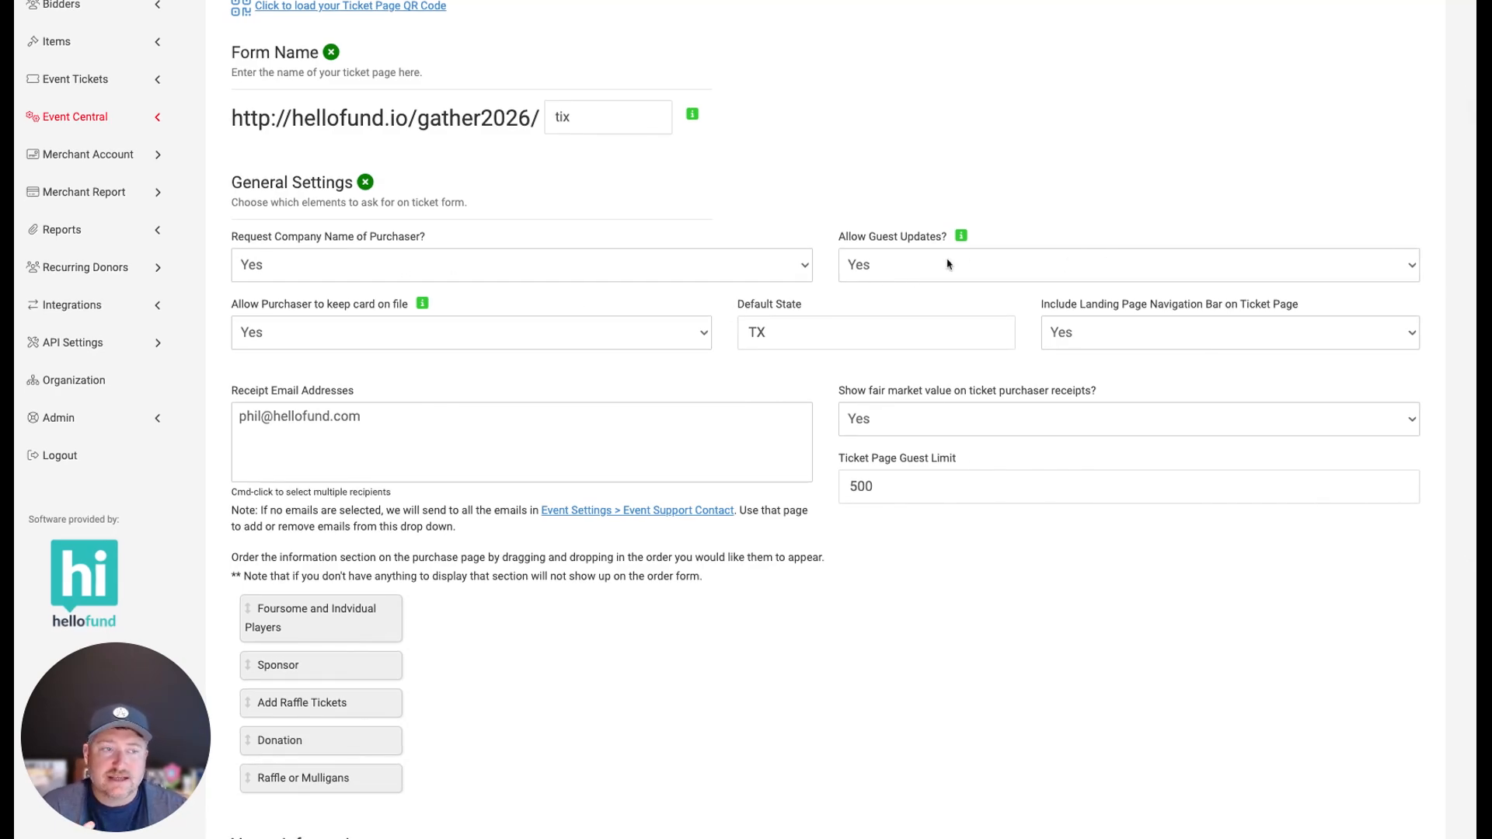
pyautogui.scroll(1, 948, 264)
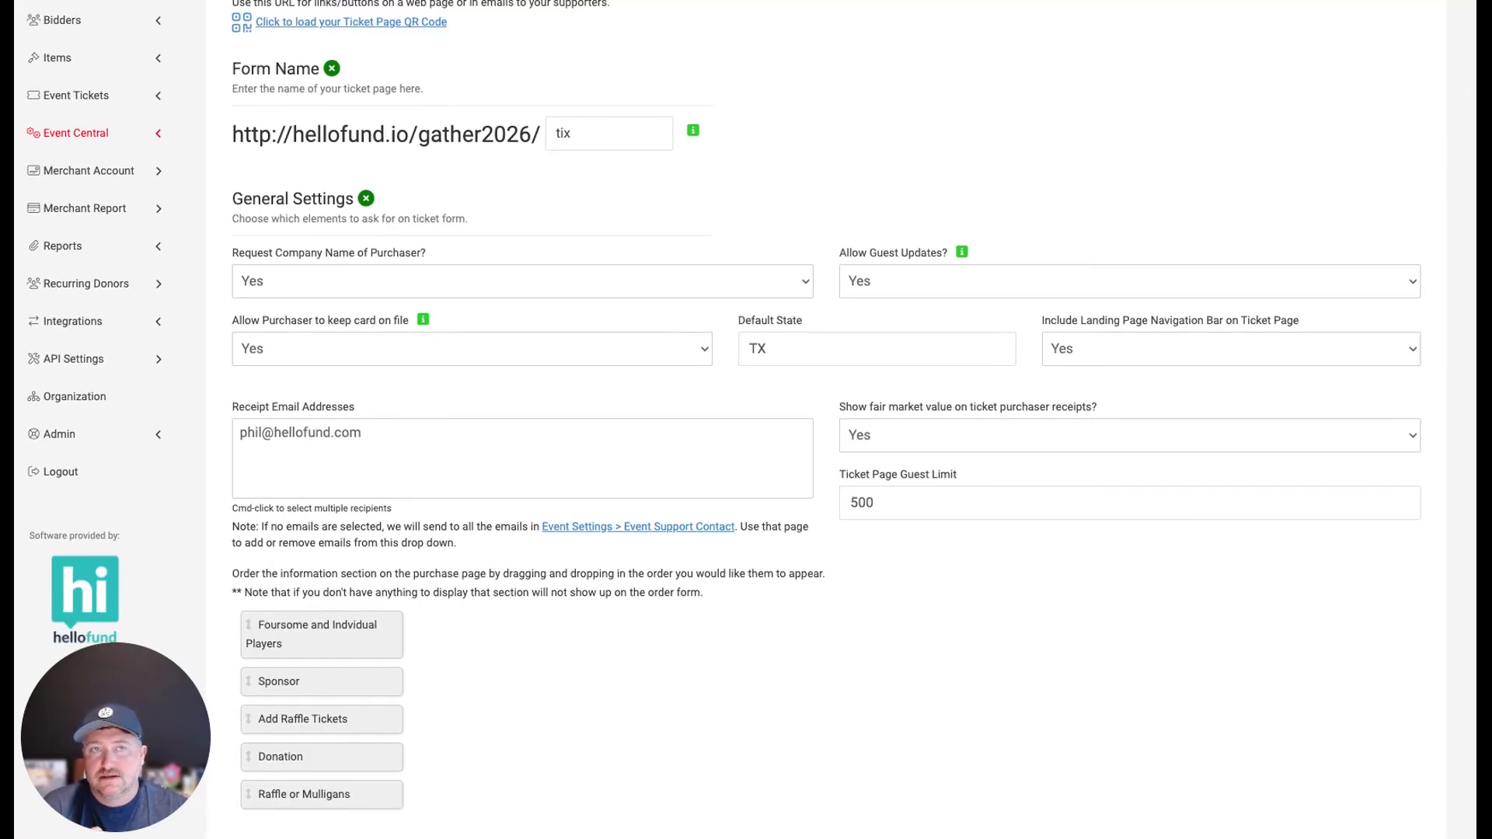
pyautogui.scroll(-1, 839, 419)
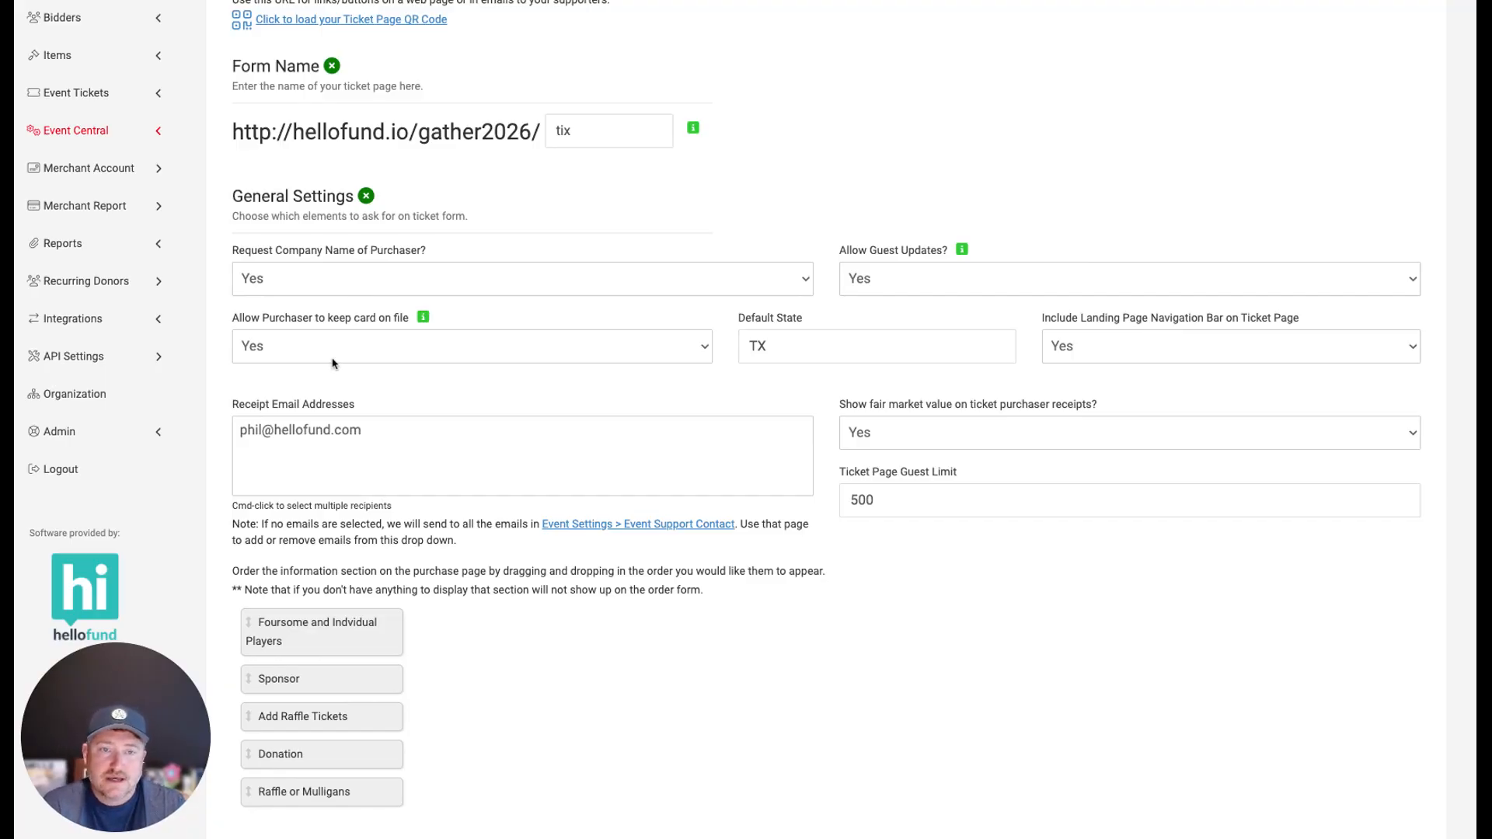
pyautogui.click(773, 356)
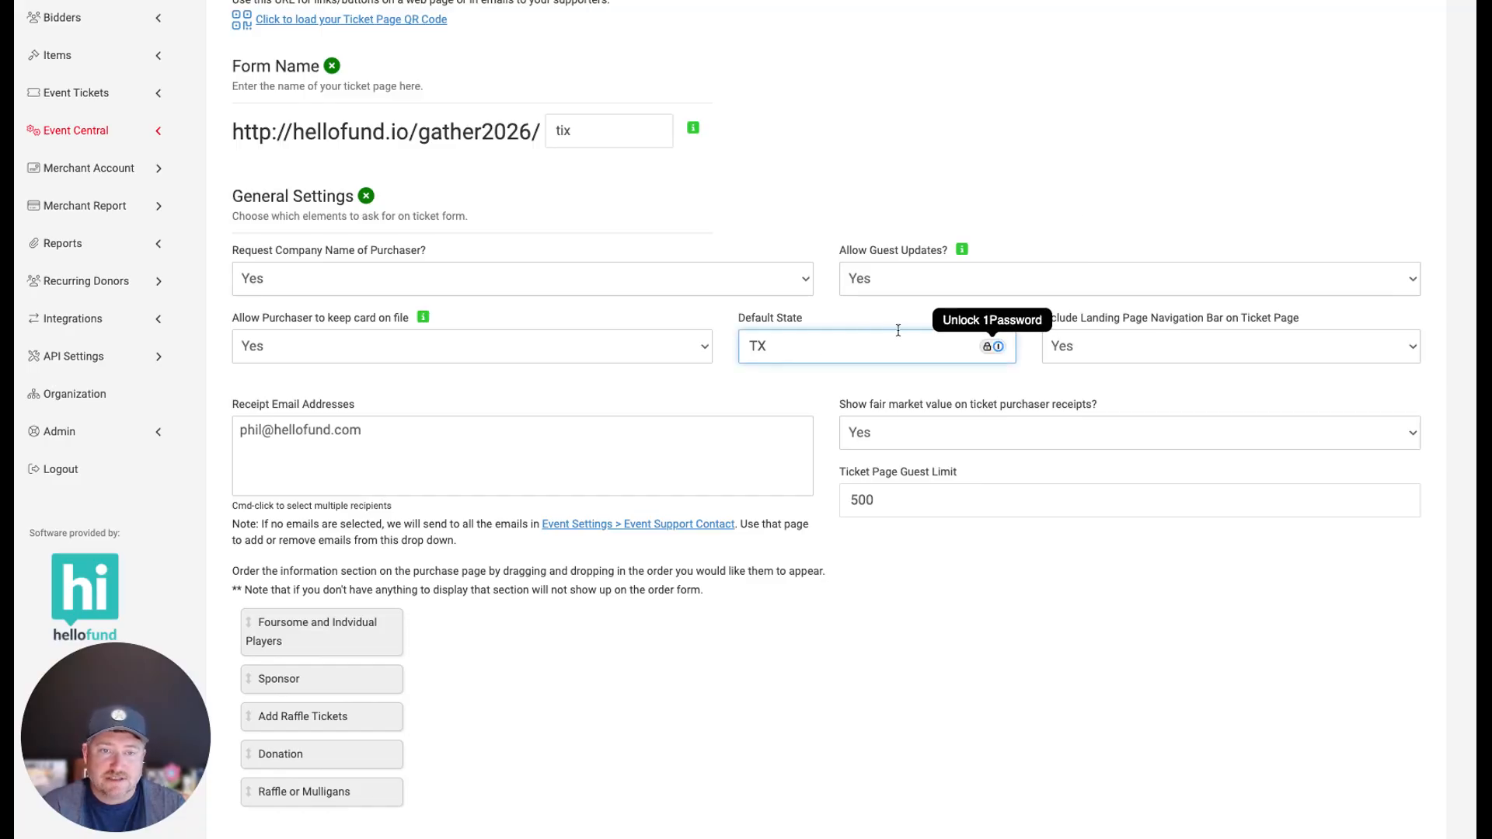
pyautogui.click(1080, 206)
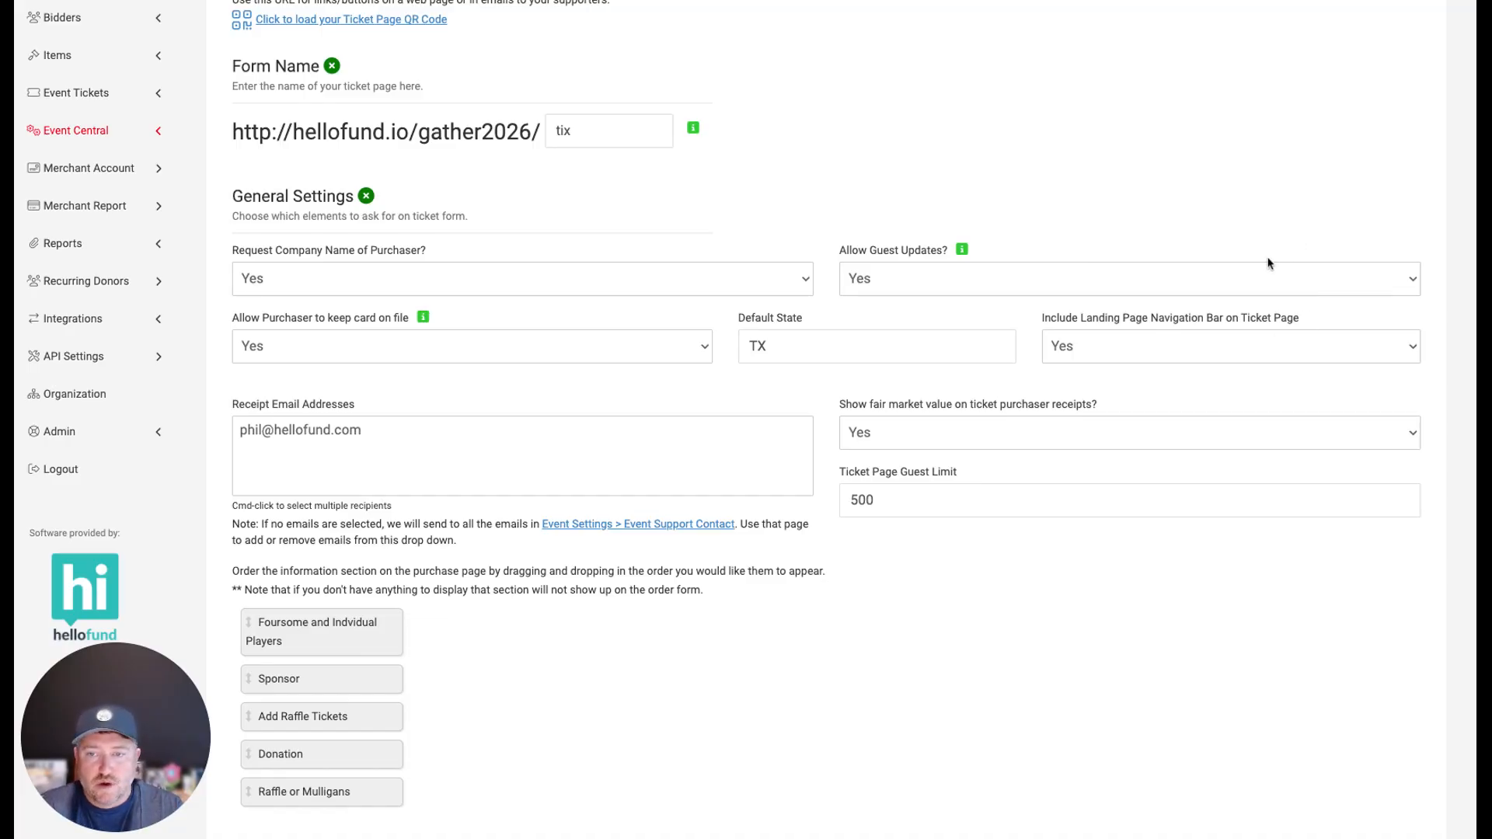
# - Select the listed email address as the receipt recipient, trying out deselecting and reselecting it
pyautogui.click(359, 433)
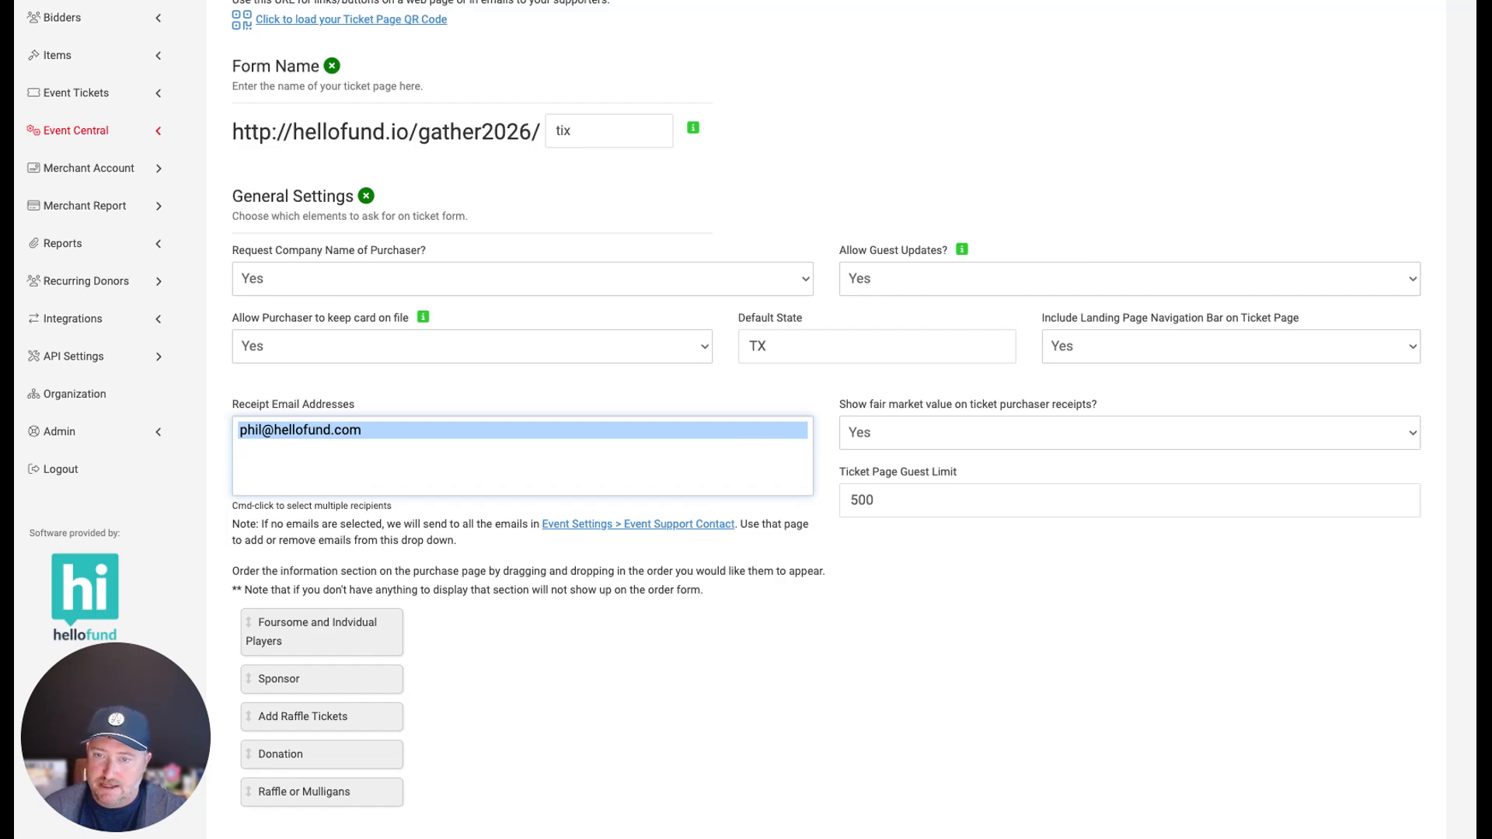
pyautogui.keyDown('super'); pyautogui.click(384, 432); pyautogui.keyUp('super')
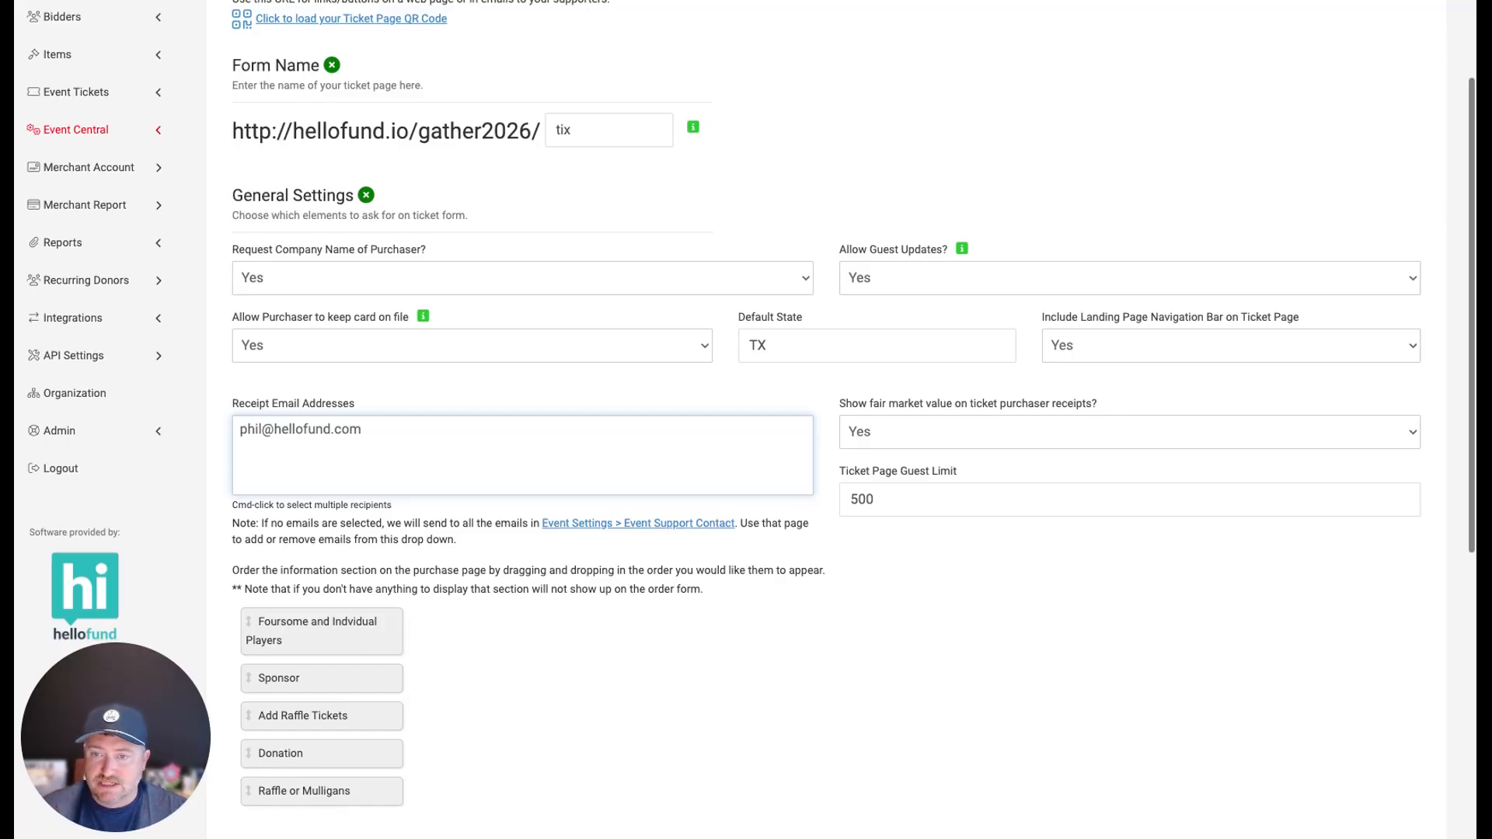
pyautogui.scroll(1, 825, 419)
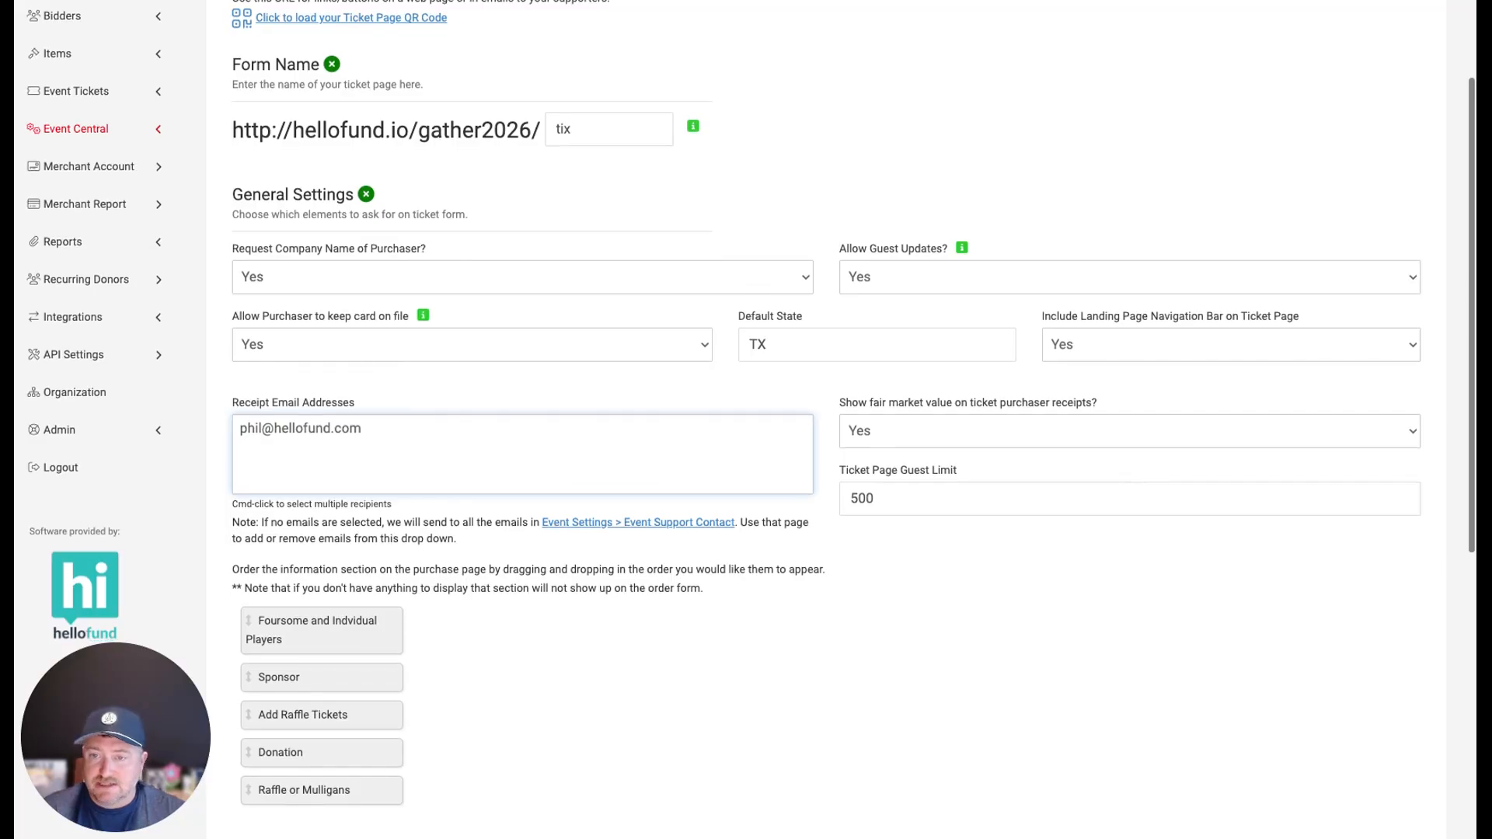
pyautogui.click(347, 437)
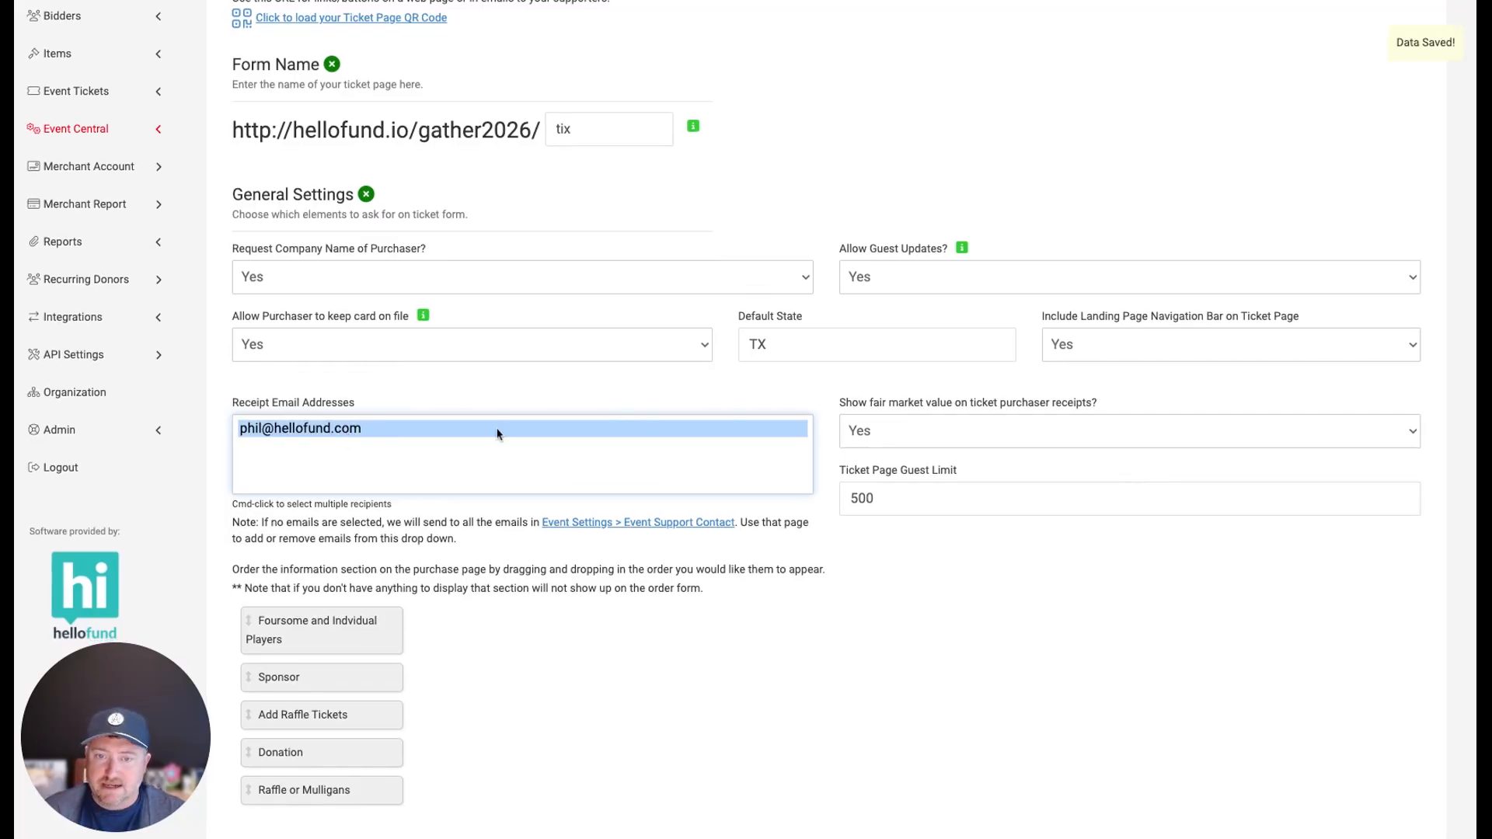
pyautogui.scroll(1, 496, 434)
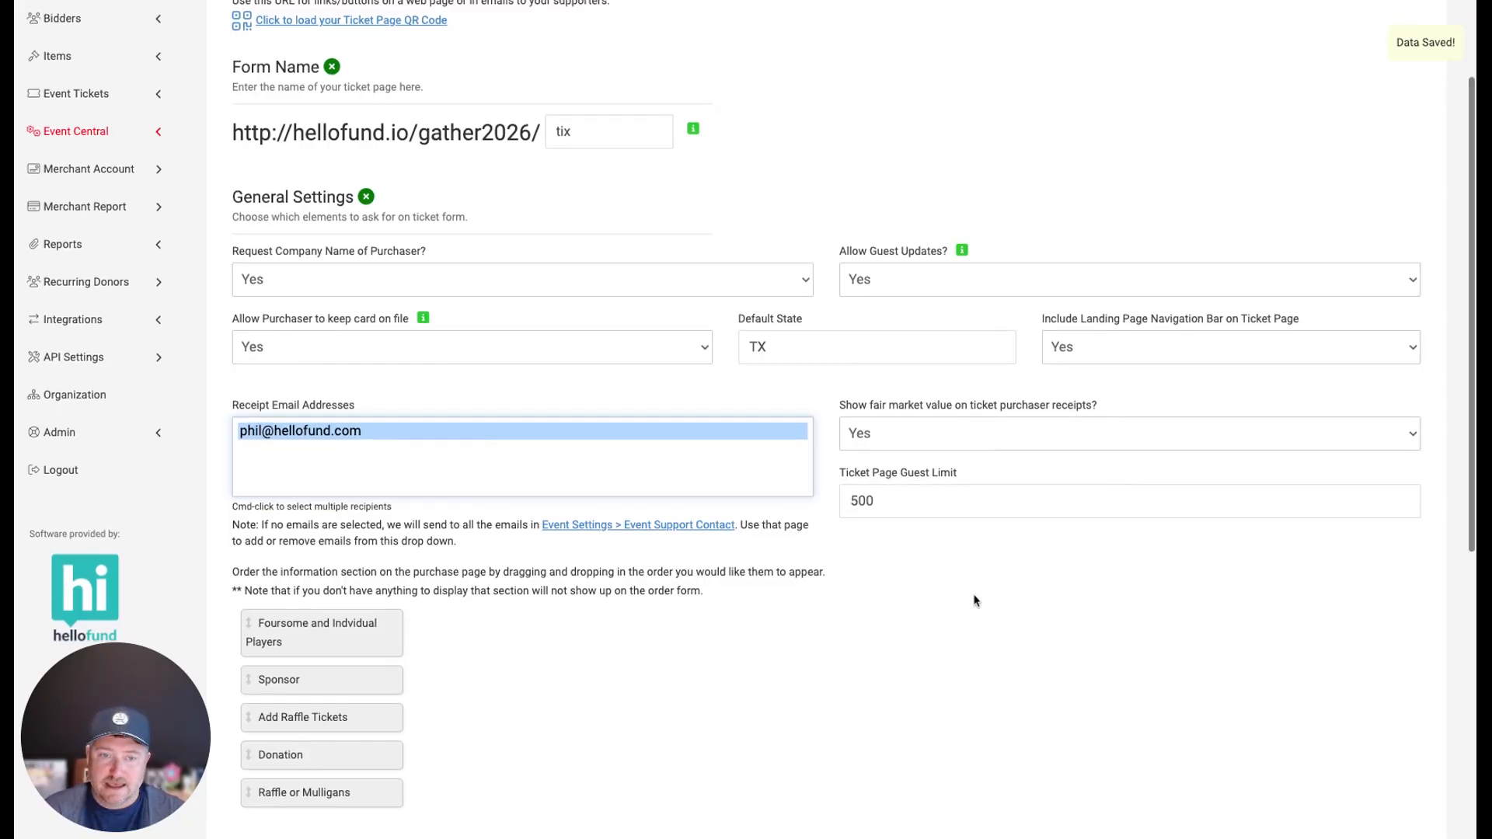
pyautogui.click(977, 596)
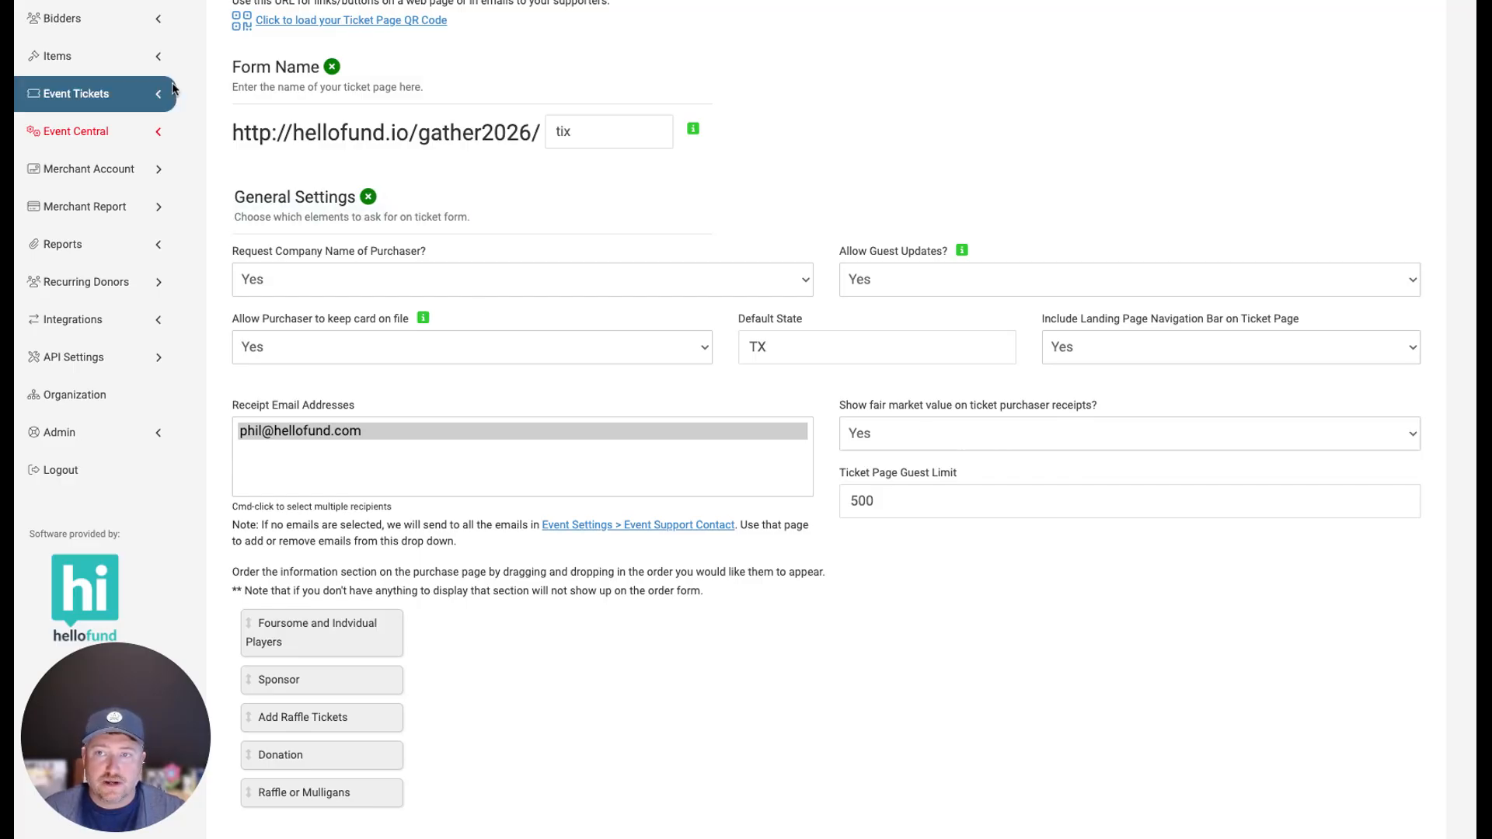
# - Reveal the Event Tickets page list and set the Ticket Page Guest Limit to 400
pyautogui.click(76, 94)
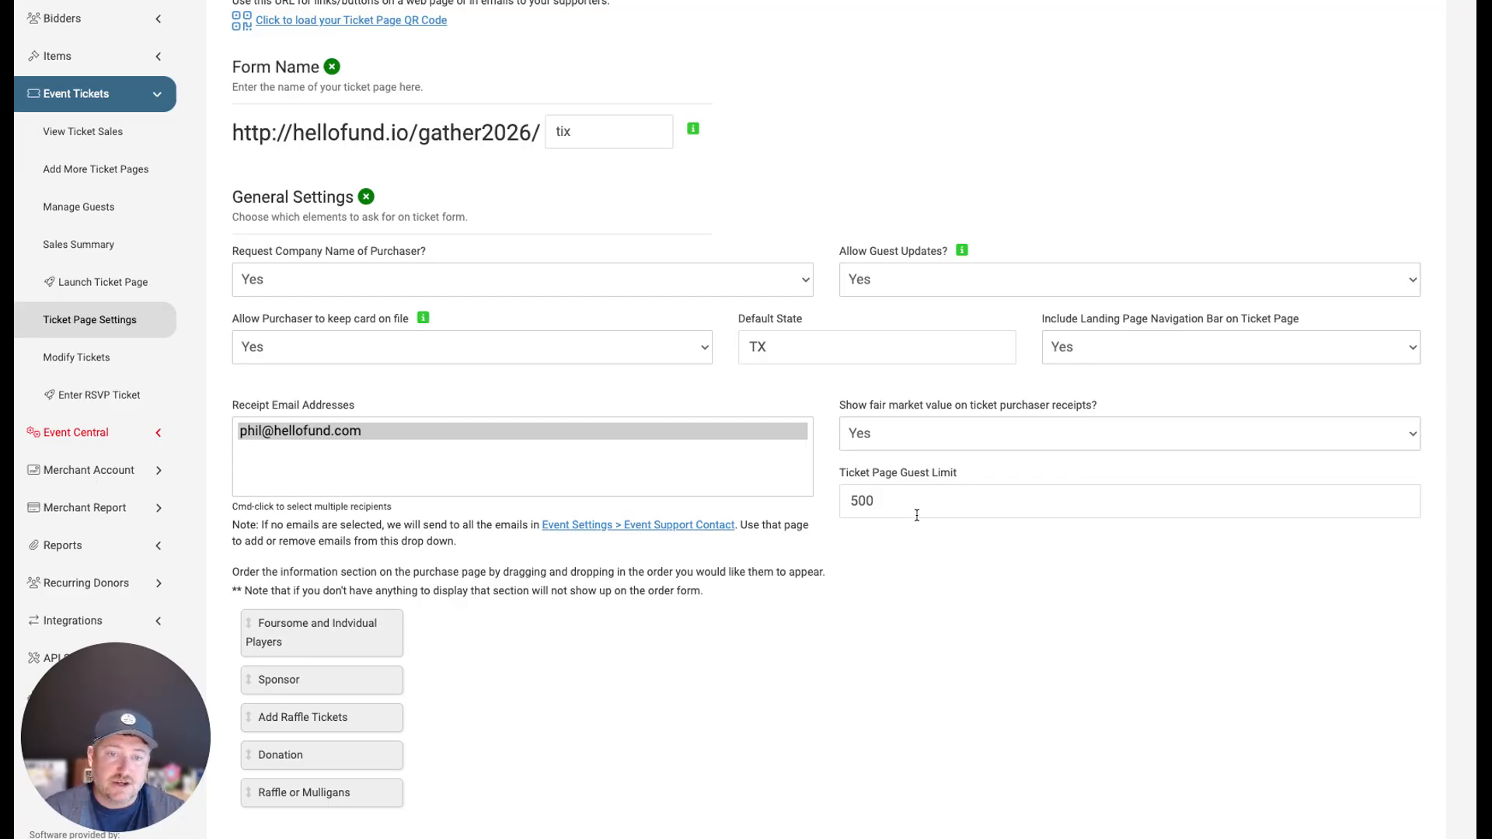
pyautogui.scroll(-3, 917, 513)
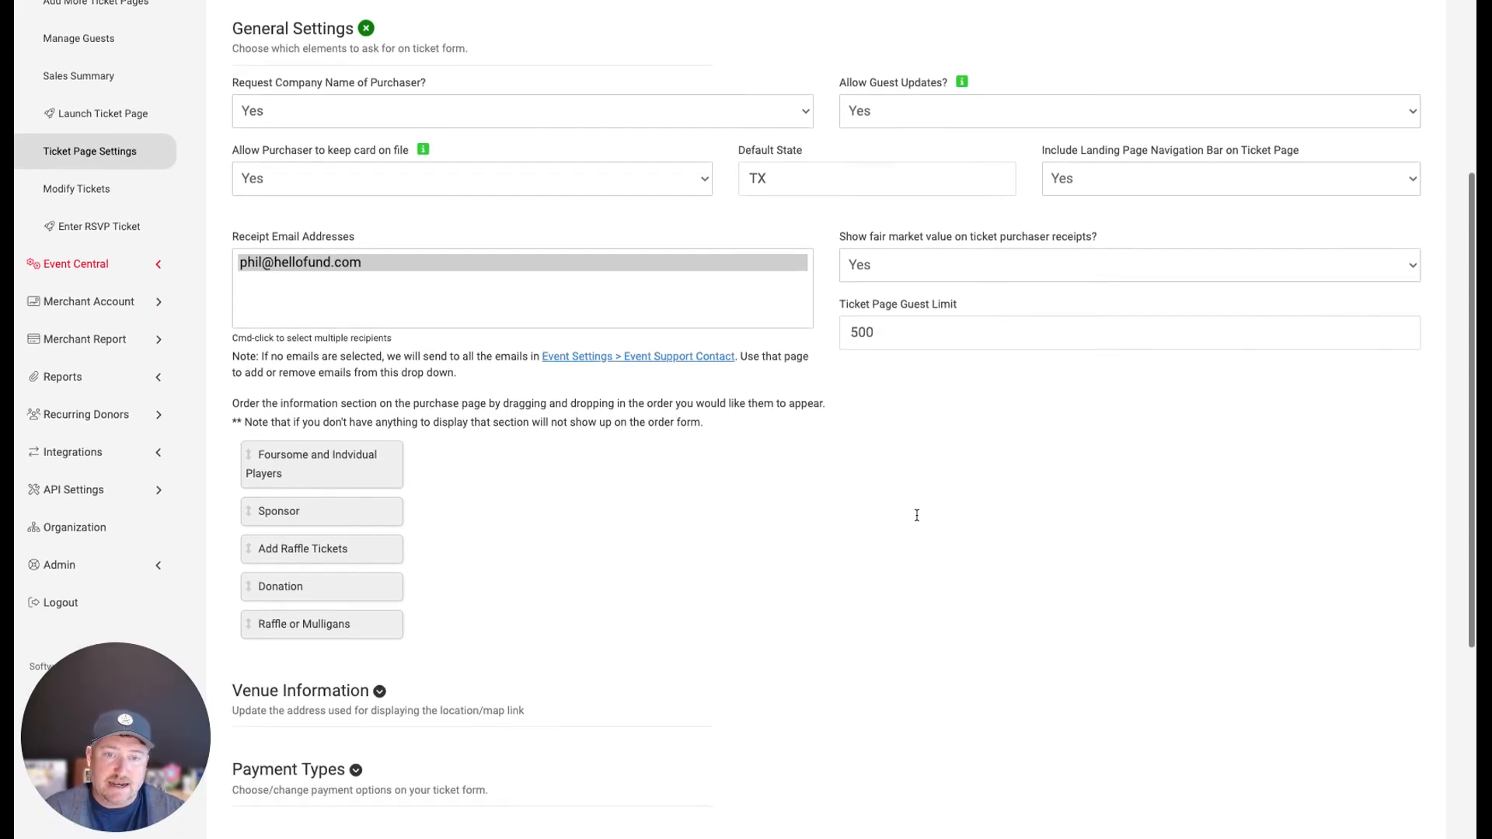
pyautogui.doubleClick(908, 336)
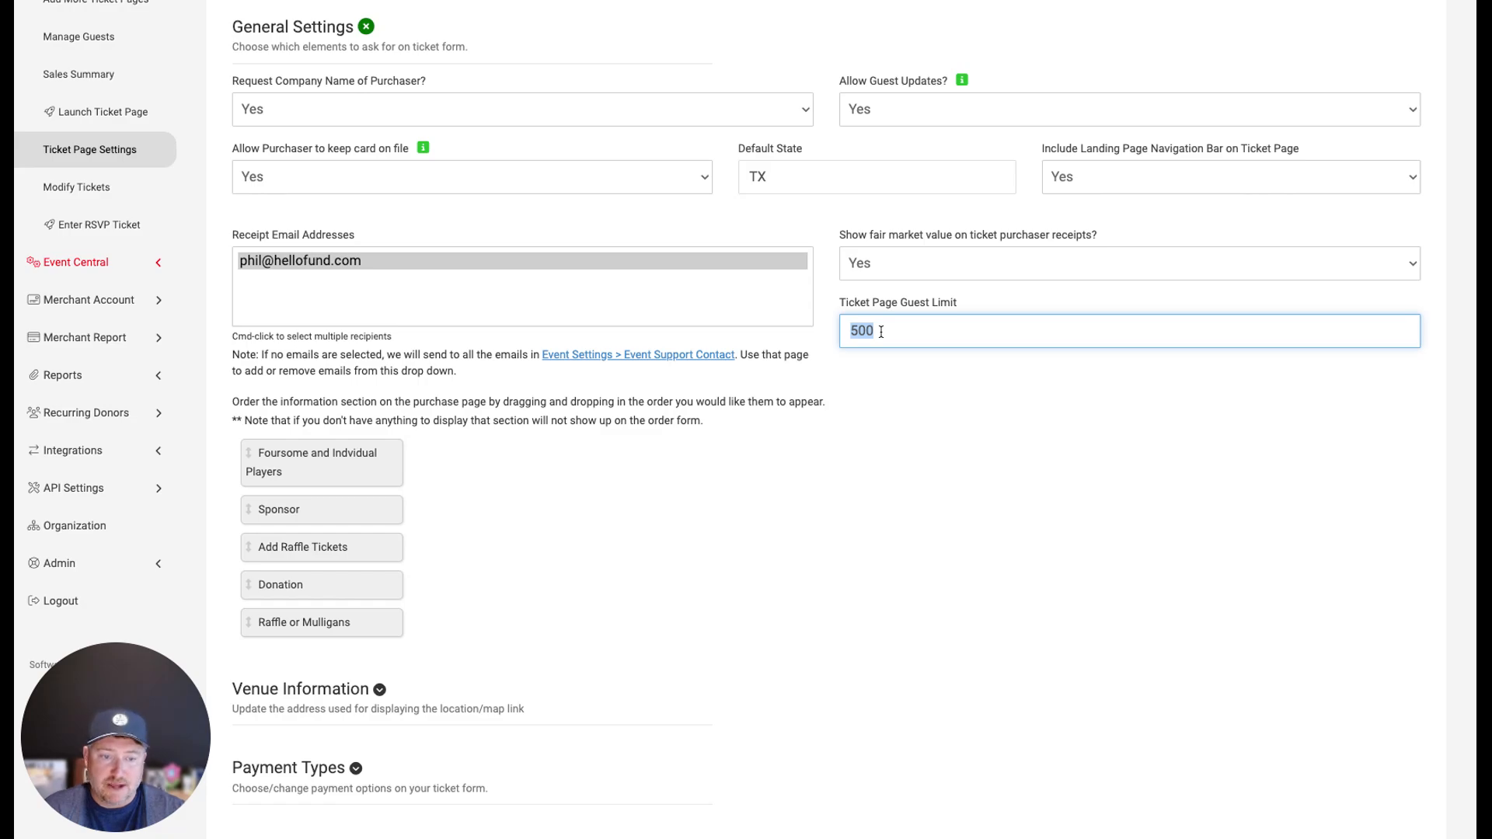
pyautogui.write('400')
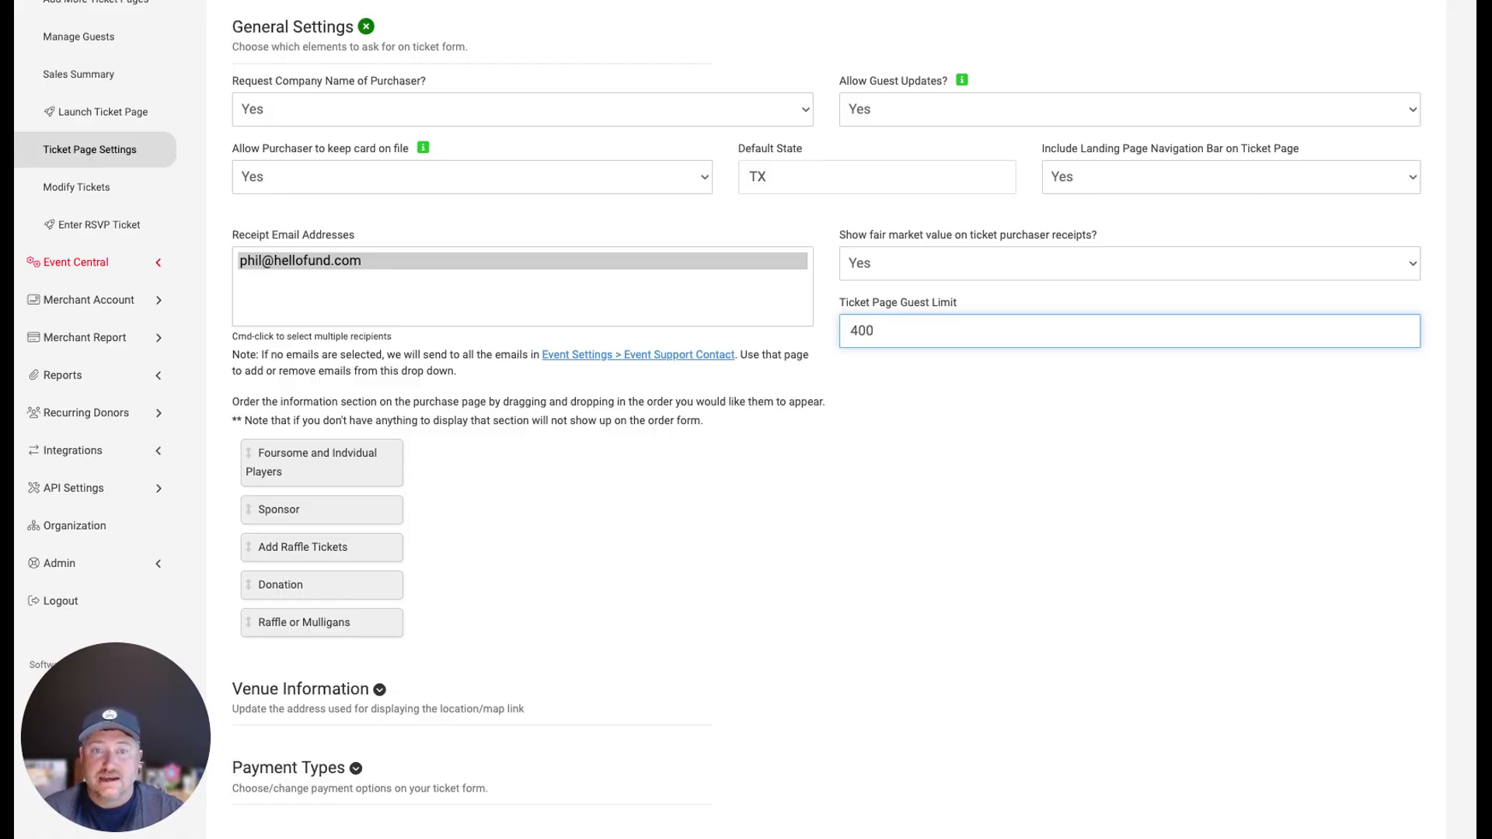
# - Expand the Venue Information section and review the venue name and address fields
pyautogui.scroll(-5, 879, 366)
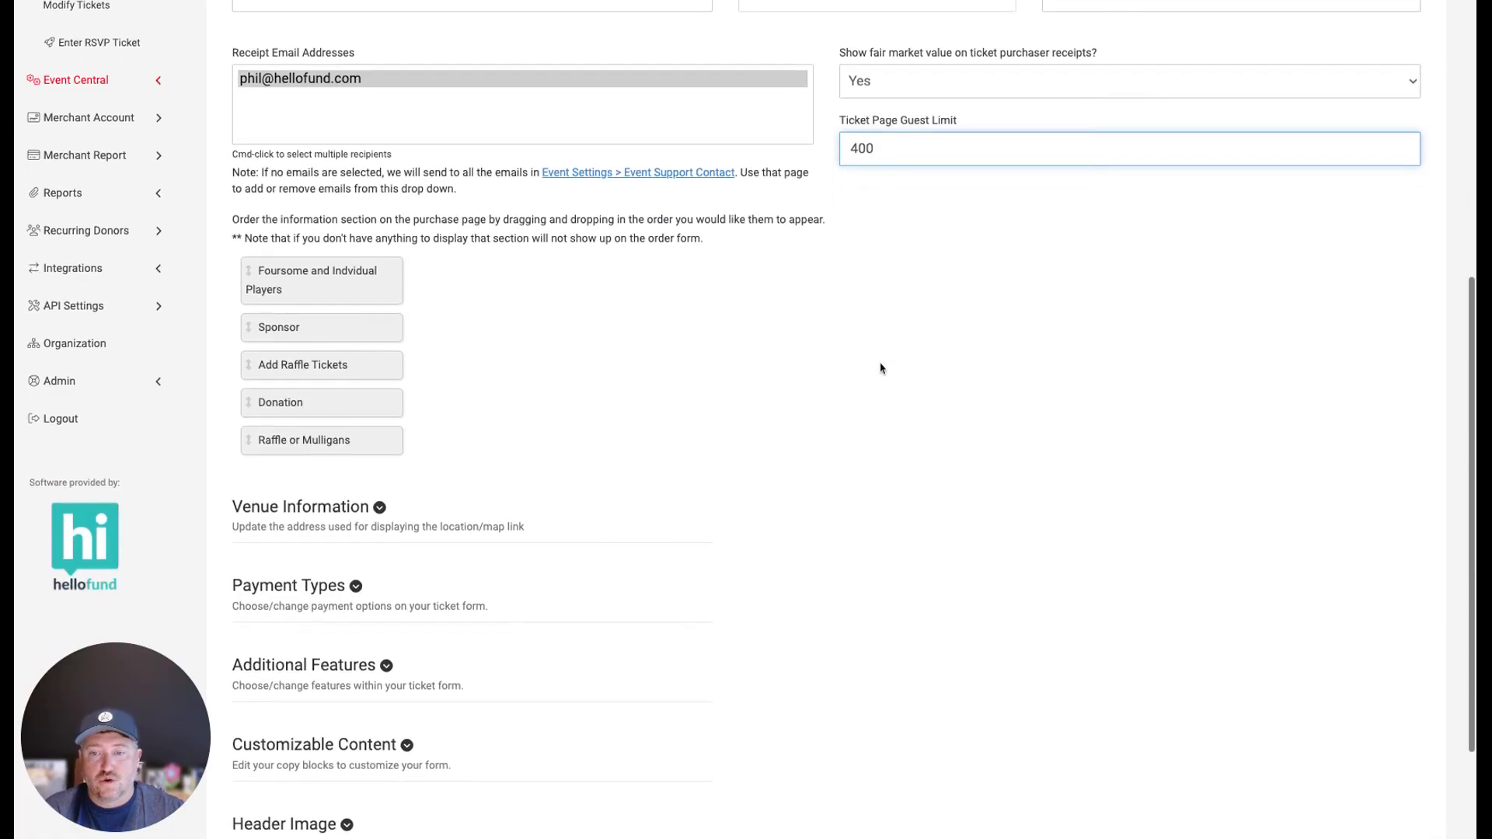
pyautogui.click(482, 382)
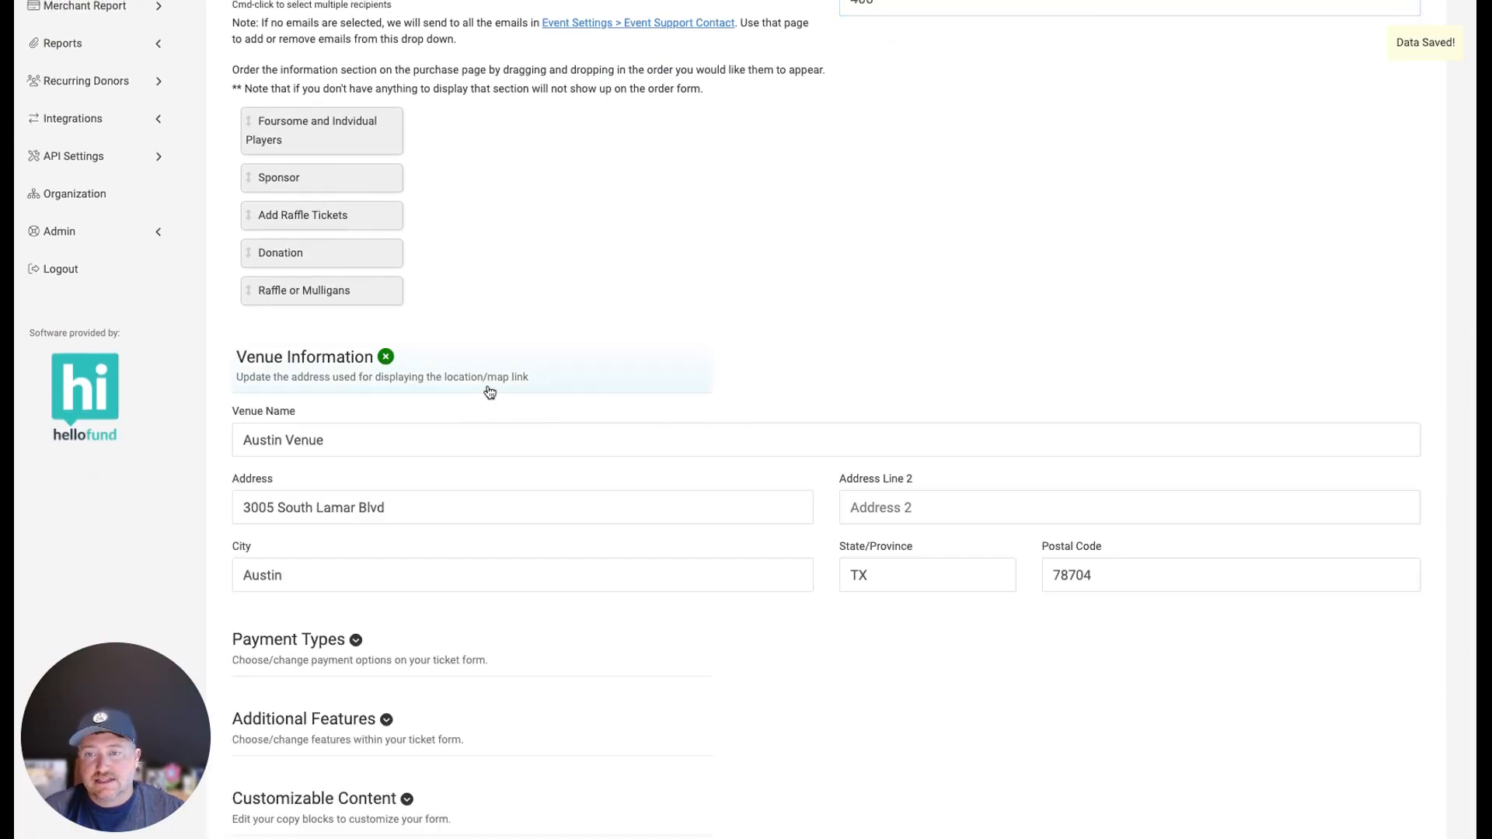
pyautogui.scroll(-1, 455, 410)
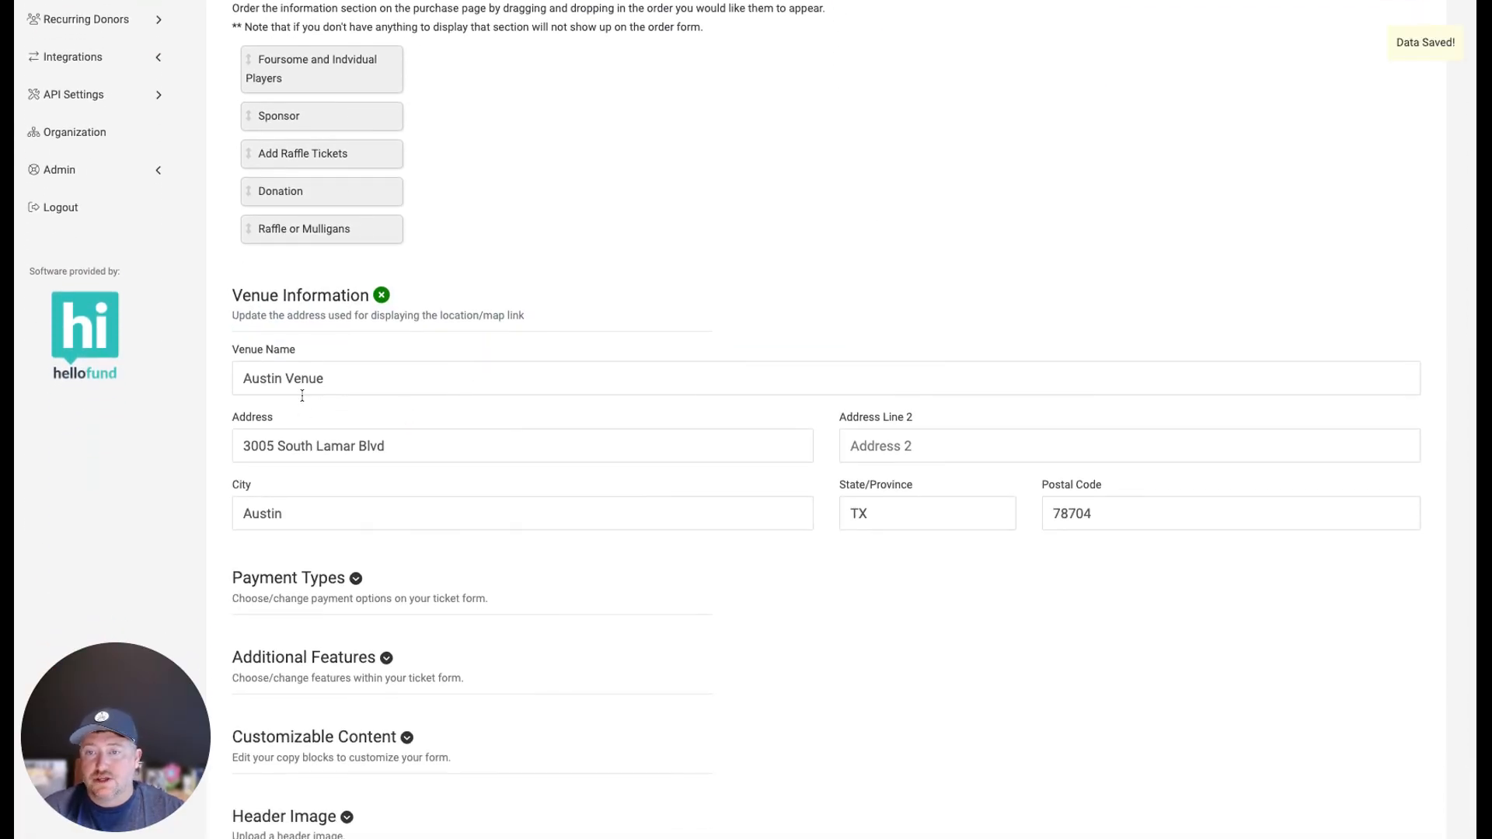
pyautogui.scroll(-1, 627, 438)
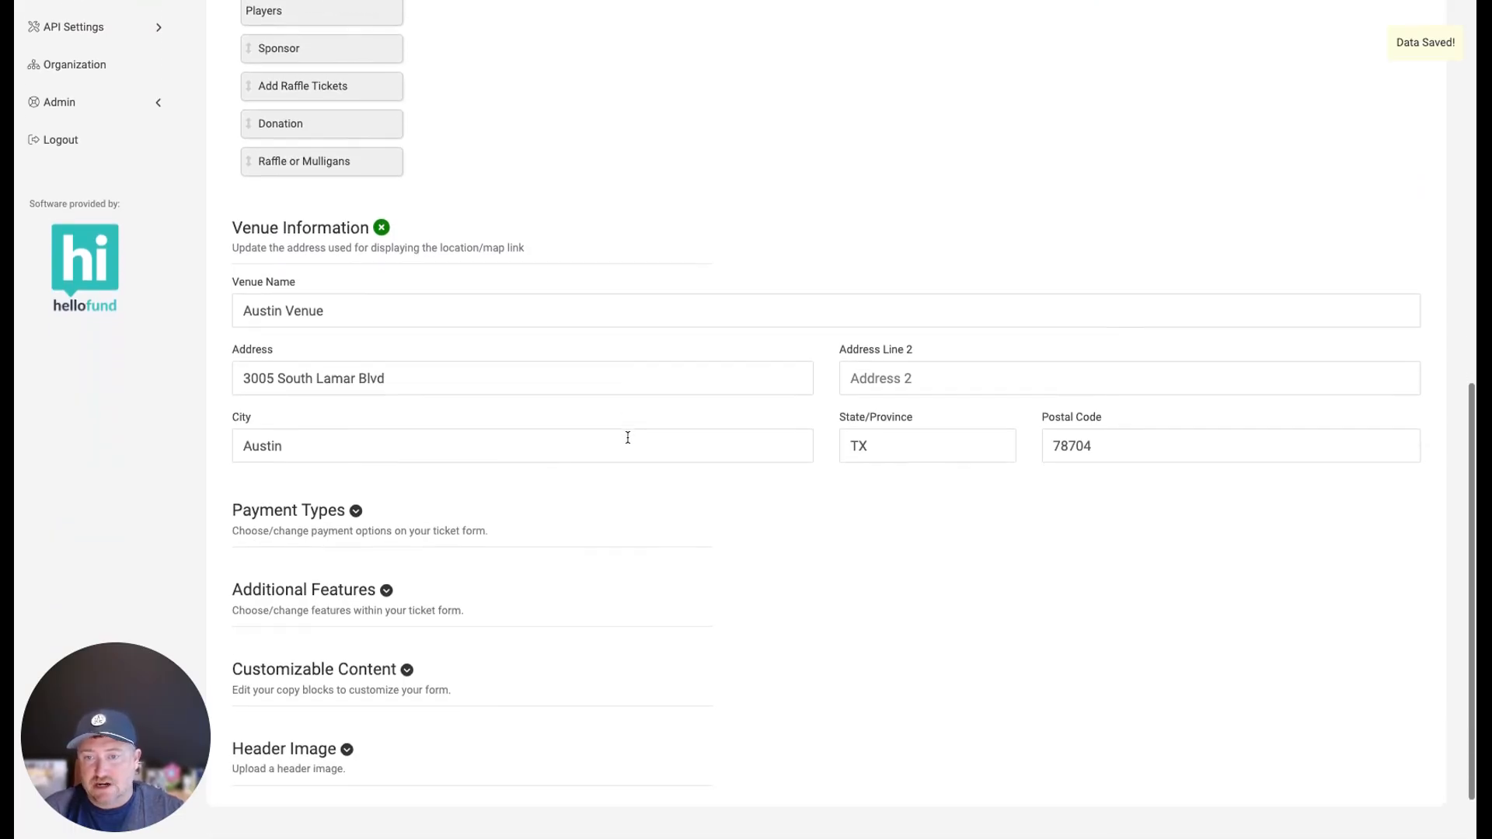
pyautogui.scroll(-1, 615, 440)
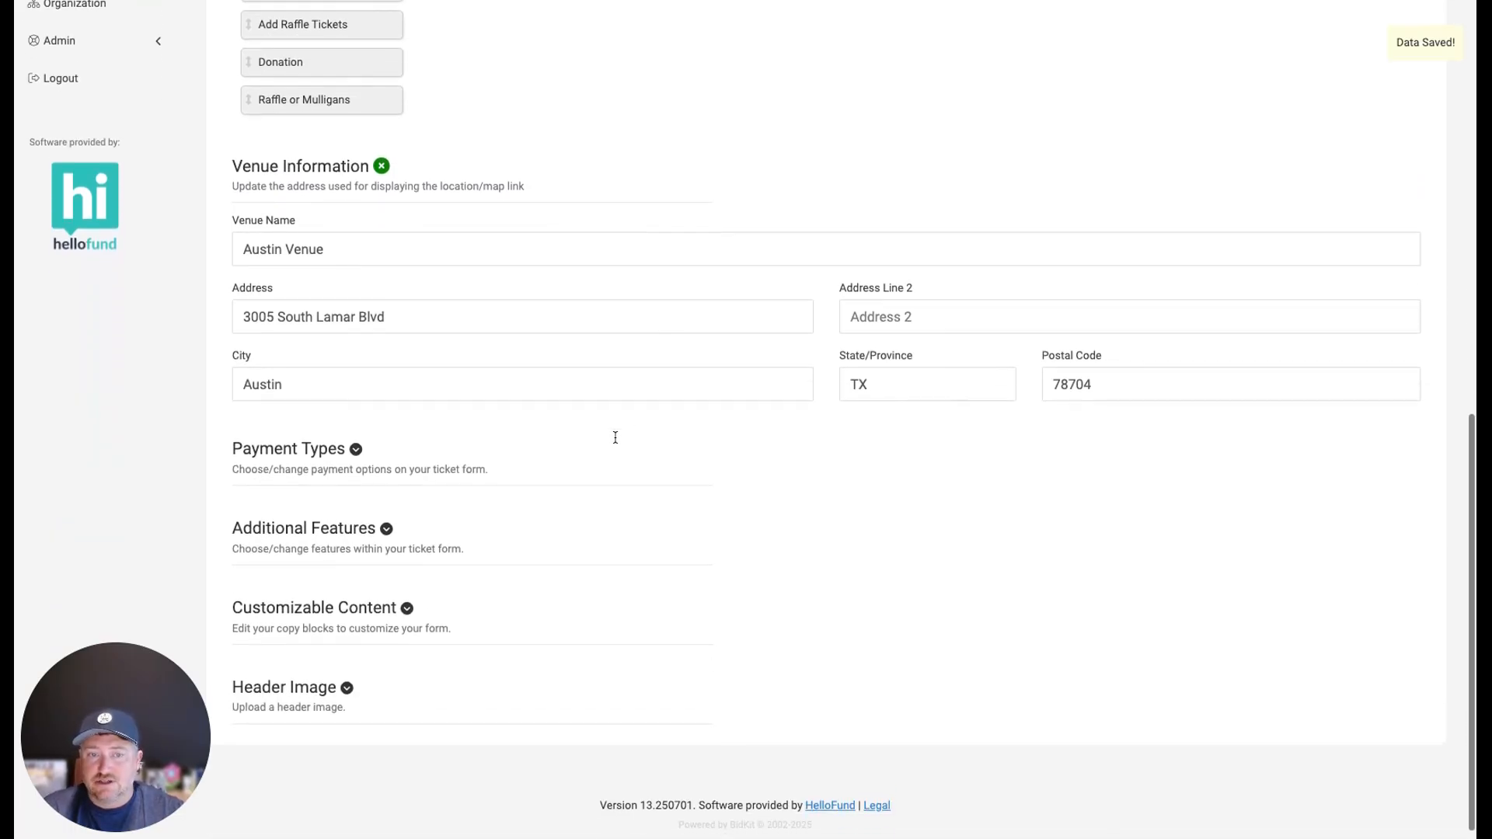
# - Expand Payment Types and insert "(Attn: Development)" before the mailing address in the Check Payable instructions
pyautogui.click(447, 472)
pyautogui.scroll(-3, 644, 437)
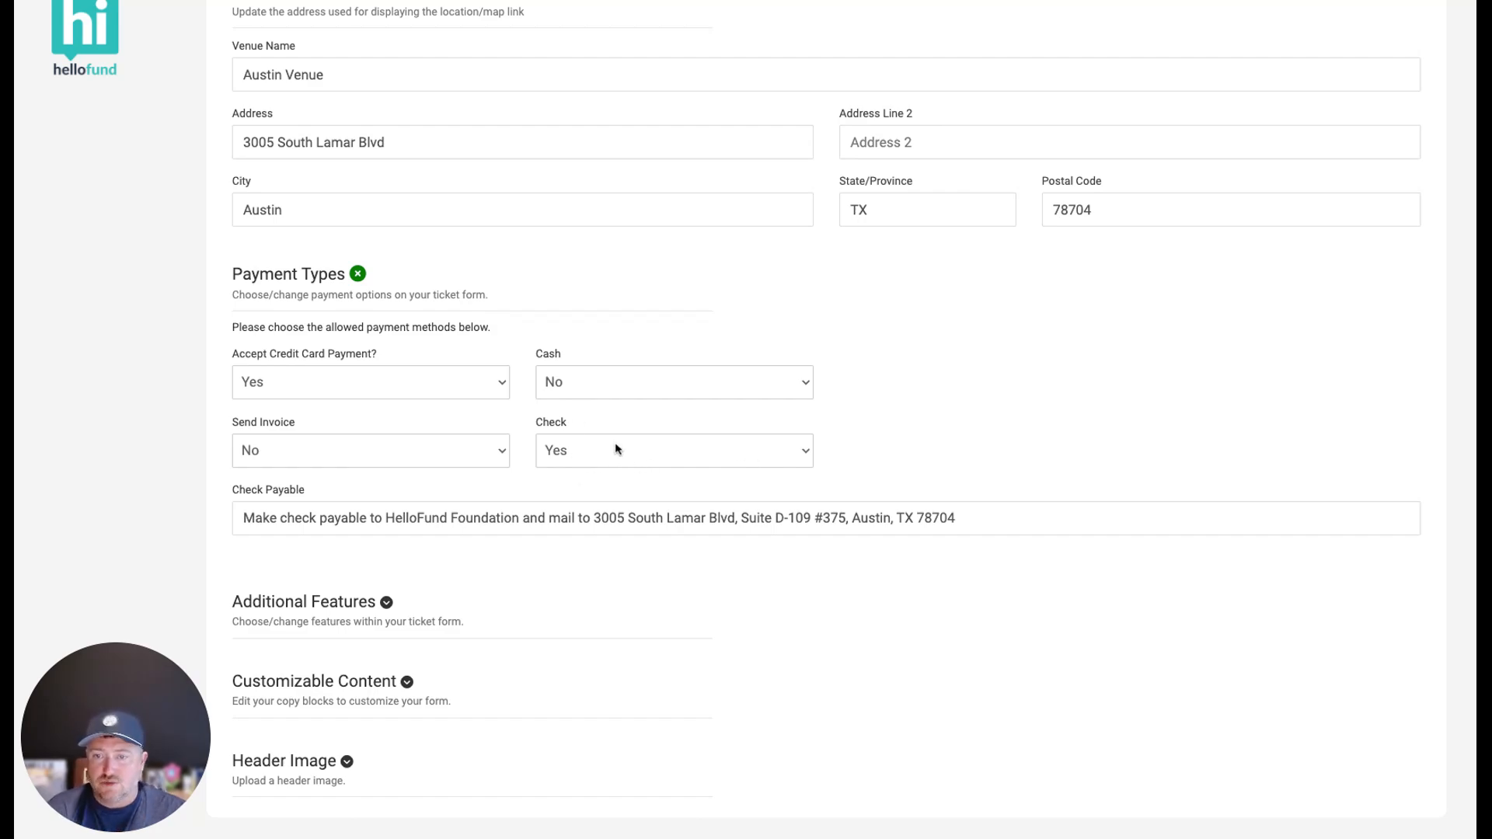
pyautogui.tripleClick(255, 521)
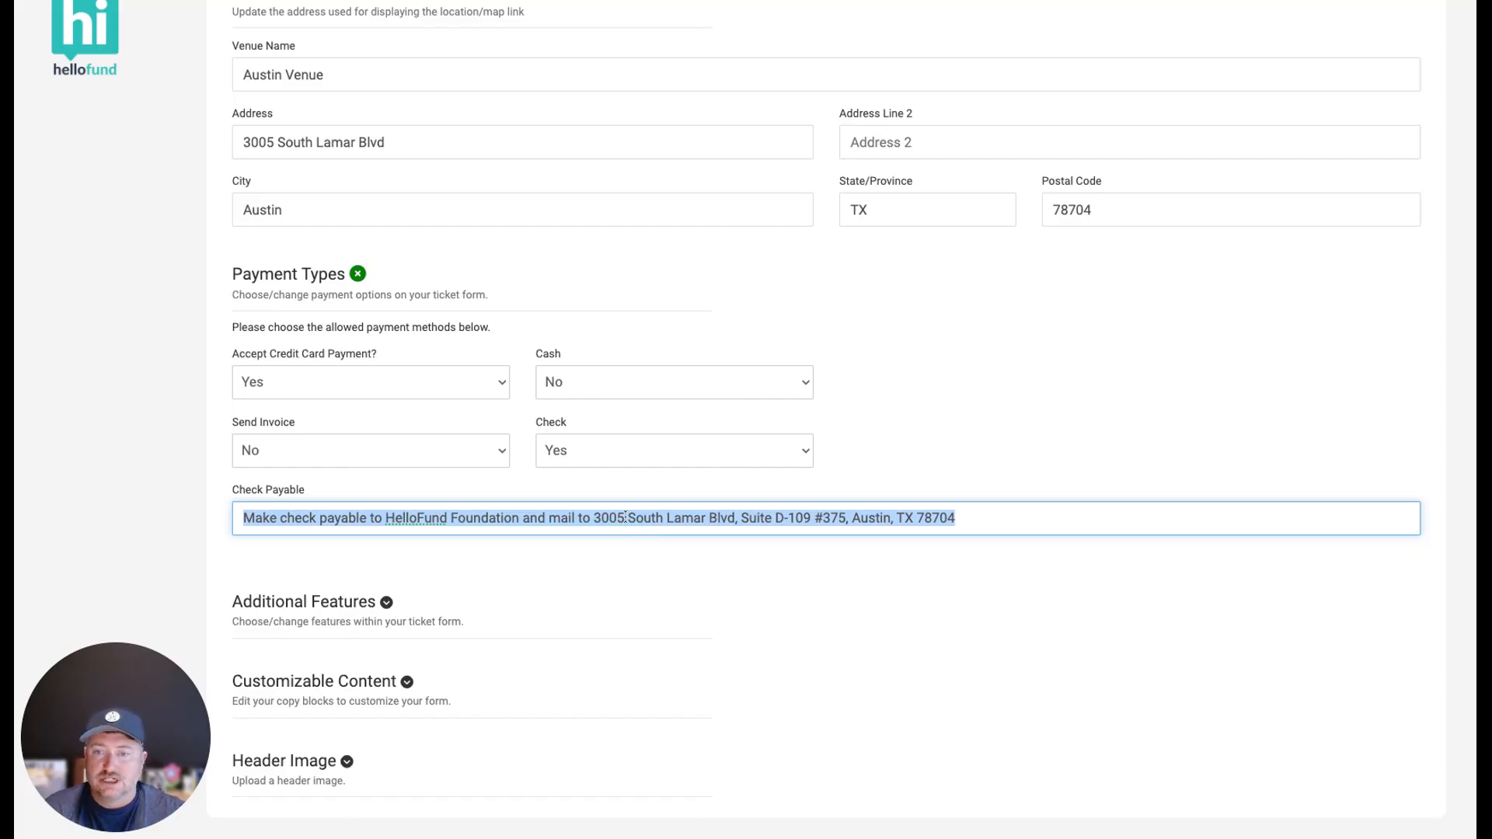
pyautogui.click(598, 518)
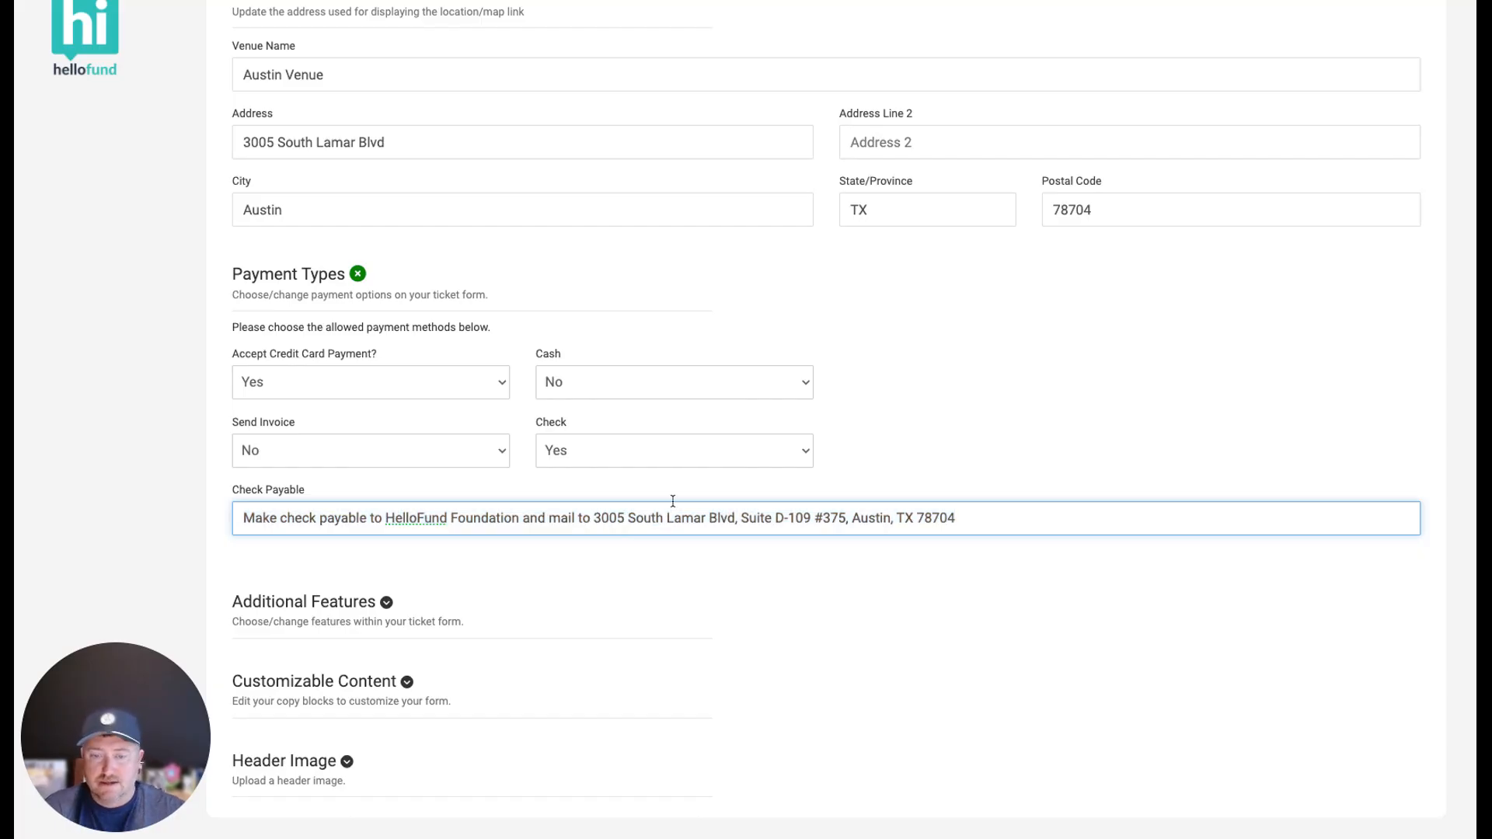
pyautogui.write('(Attn')
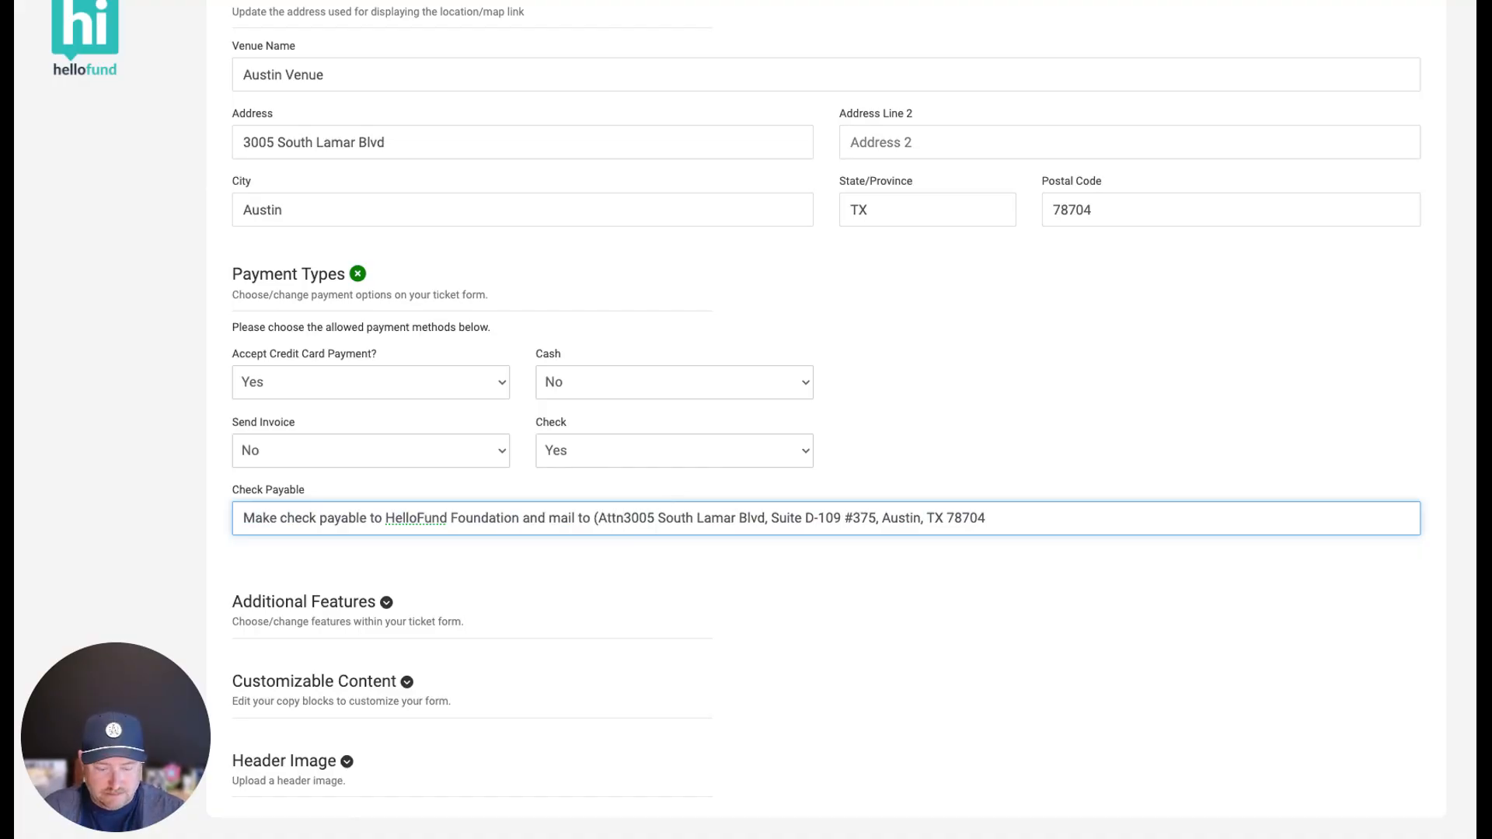
pyautogui.write(': Developm')
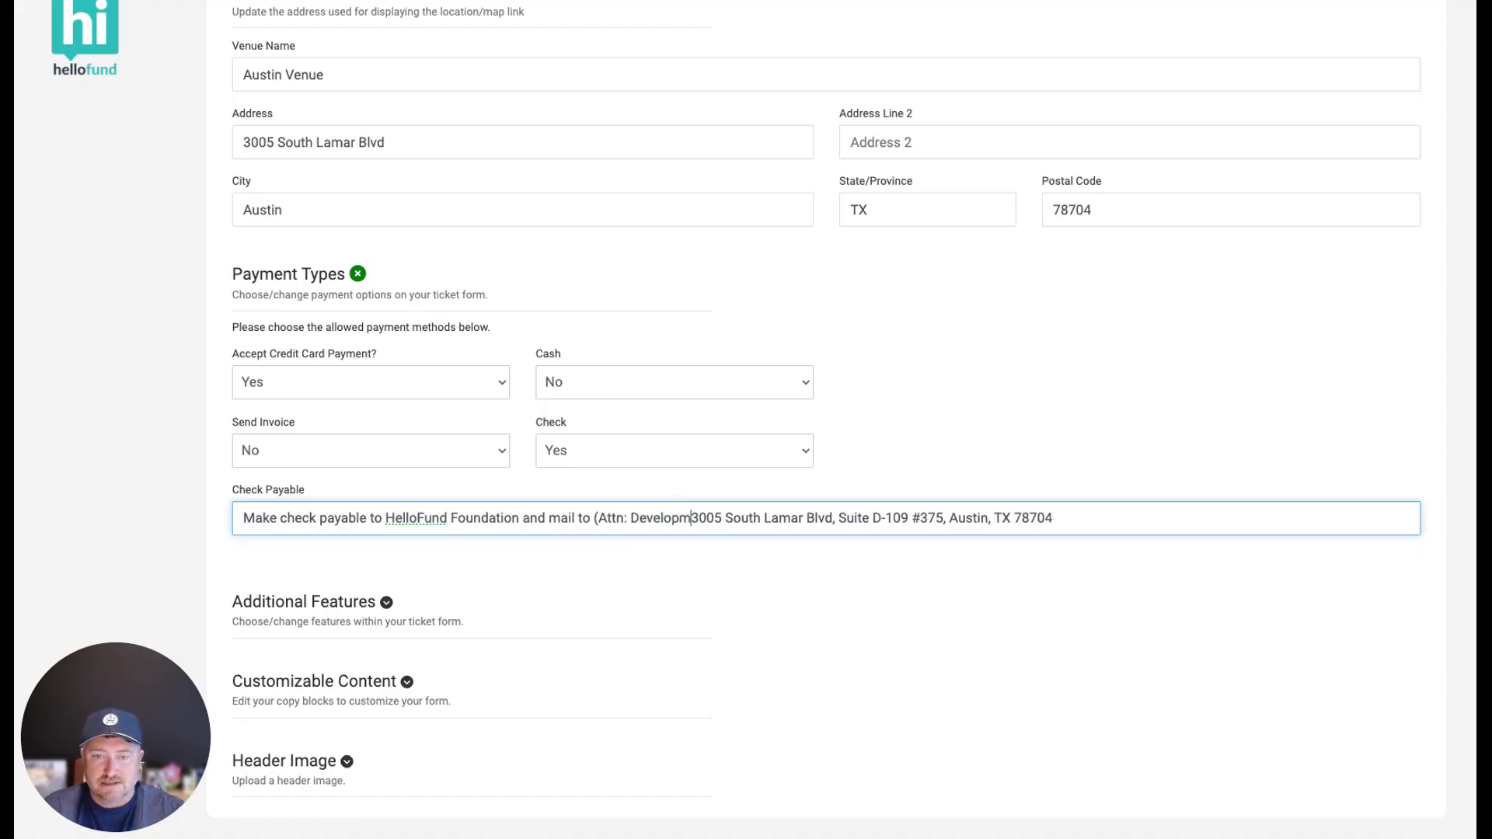
pyautogui.write('ent)')
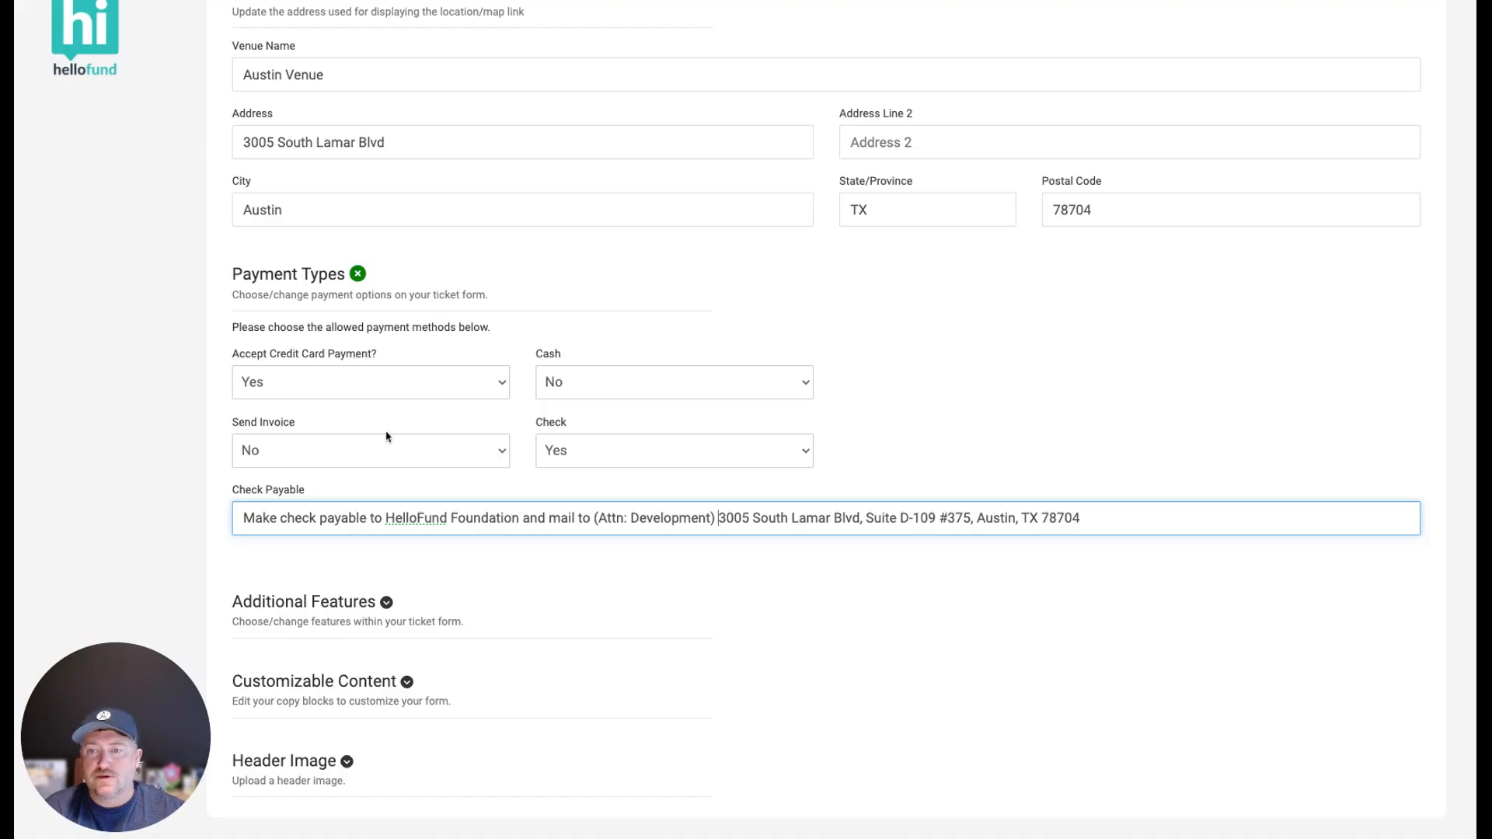
pyautogui.click(205, 434)
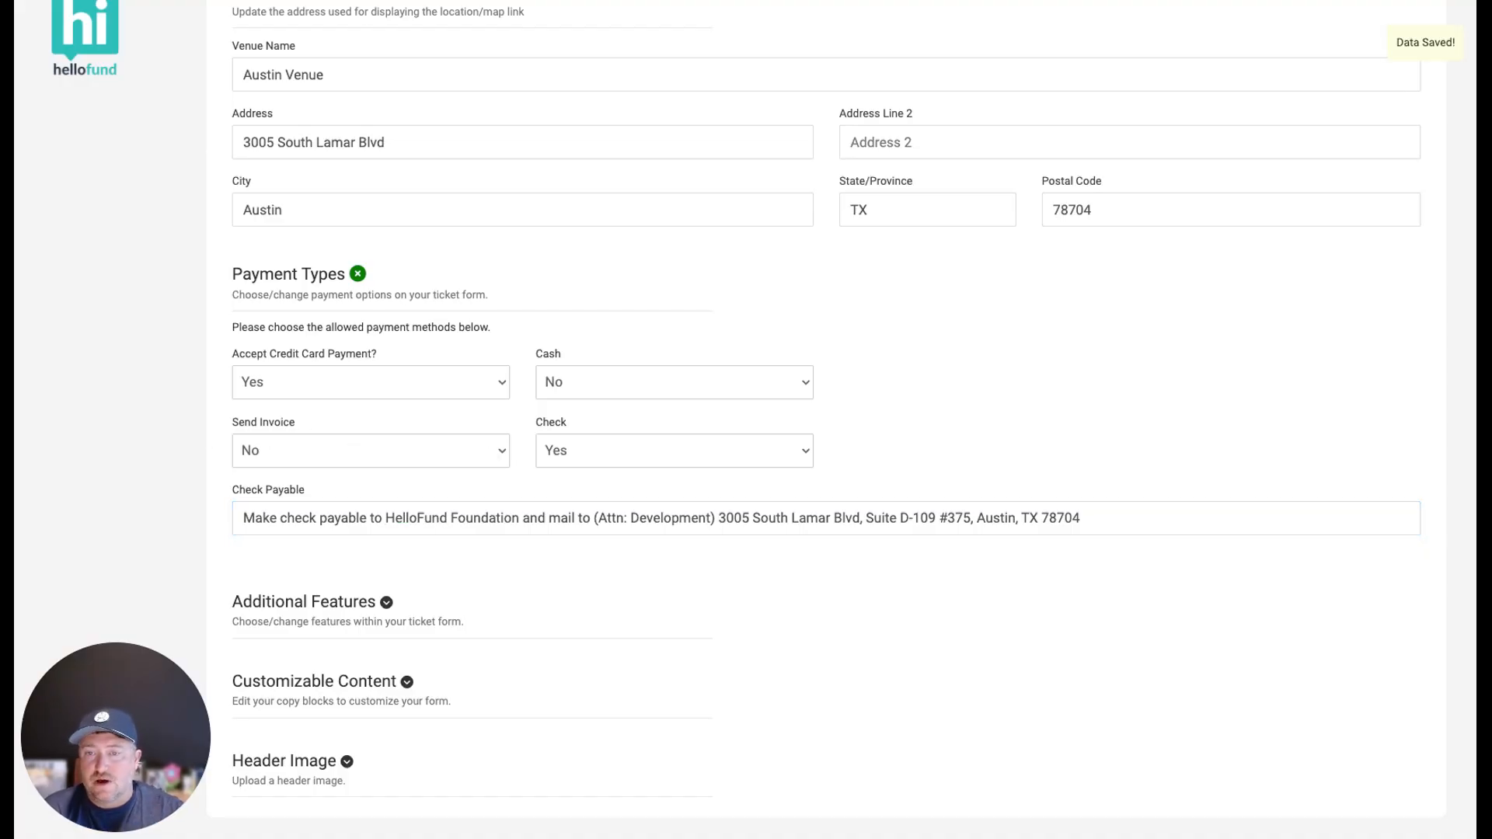
pyautogui.scroll(-2, 317, 435)
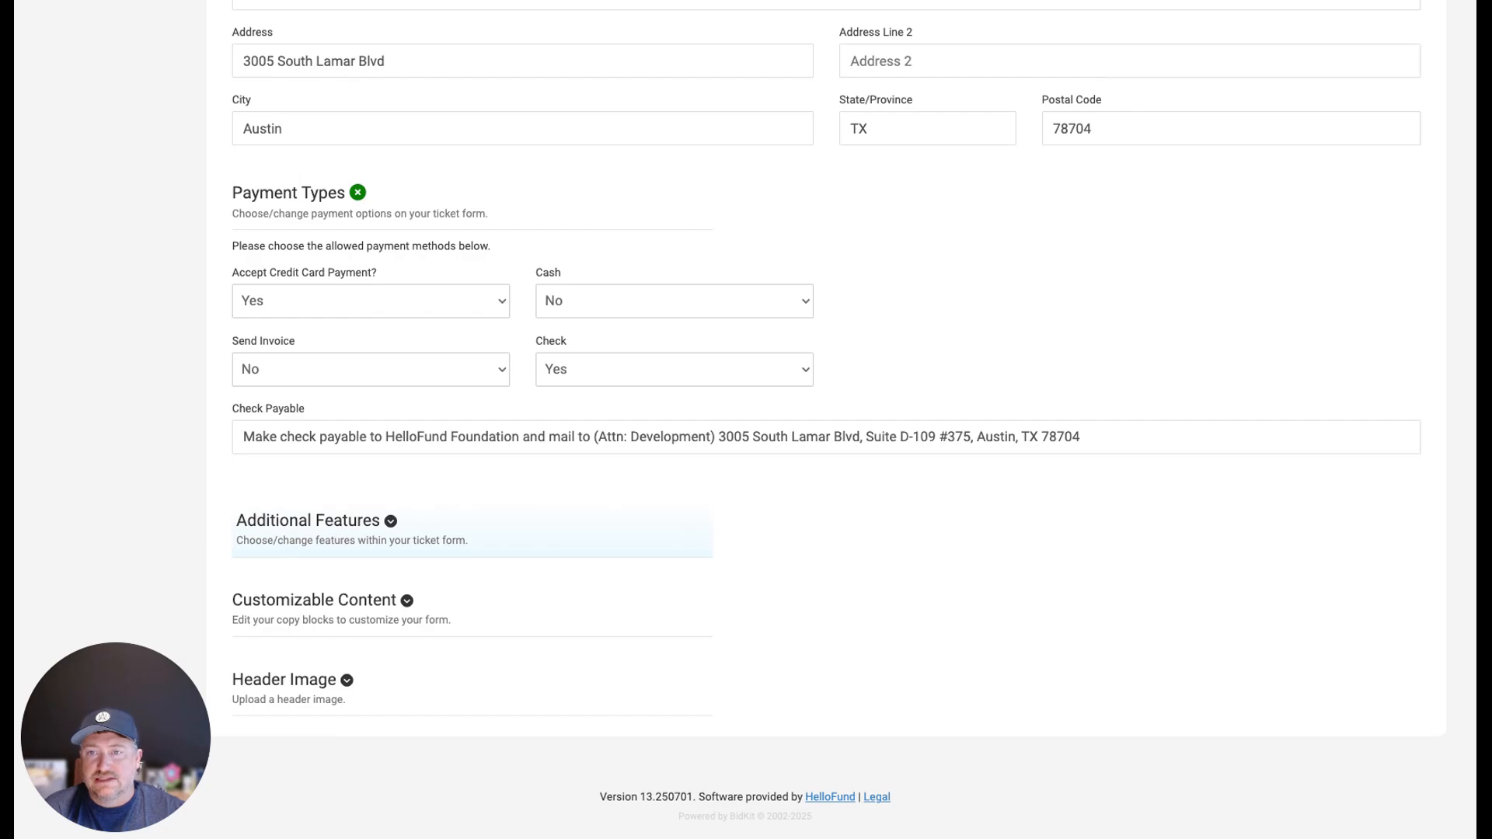
# - Expand Additional Features, set Show QR Code to No and check the Show Logo on Ticket Page setting
pyautogui.click(335, 528)
pyautogui.scroll(-5, 664, 459)
pyautogui.scroll(-2, 664, 460)
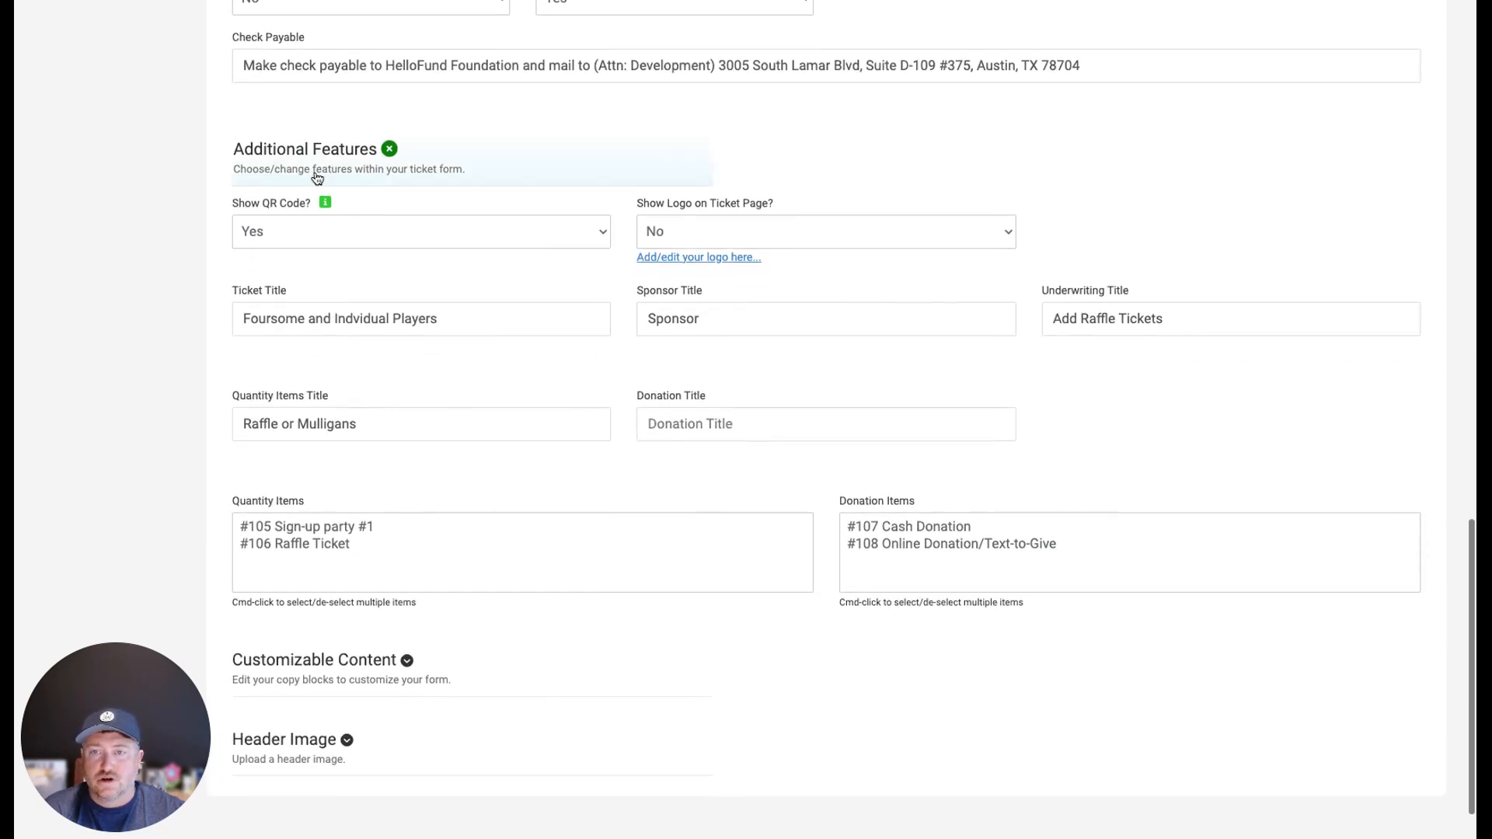
pyautogui.click(298, 232)
pyautogui.click(290, 221)
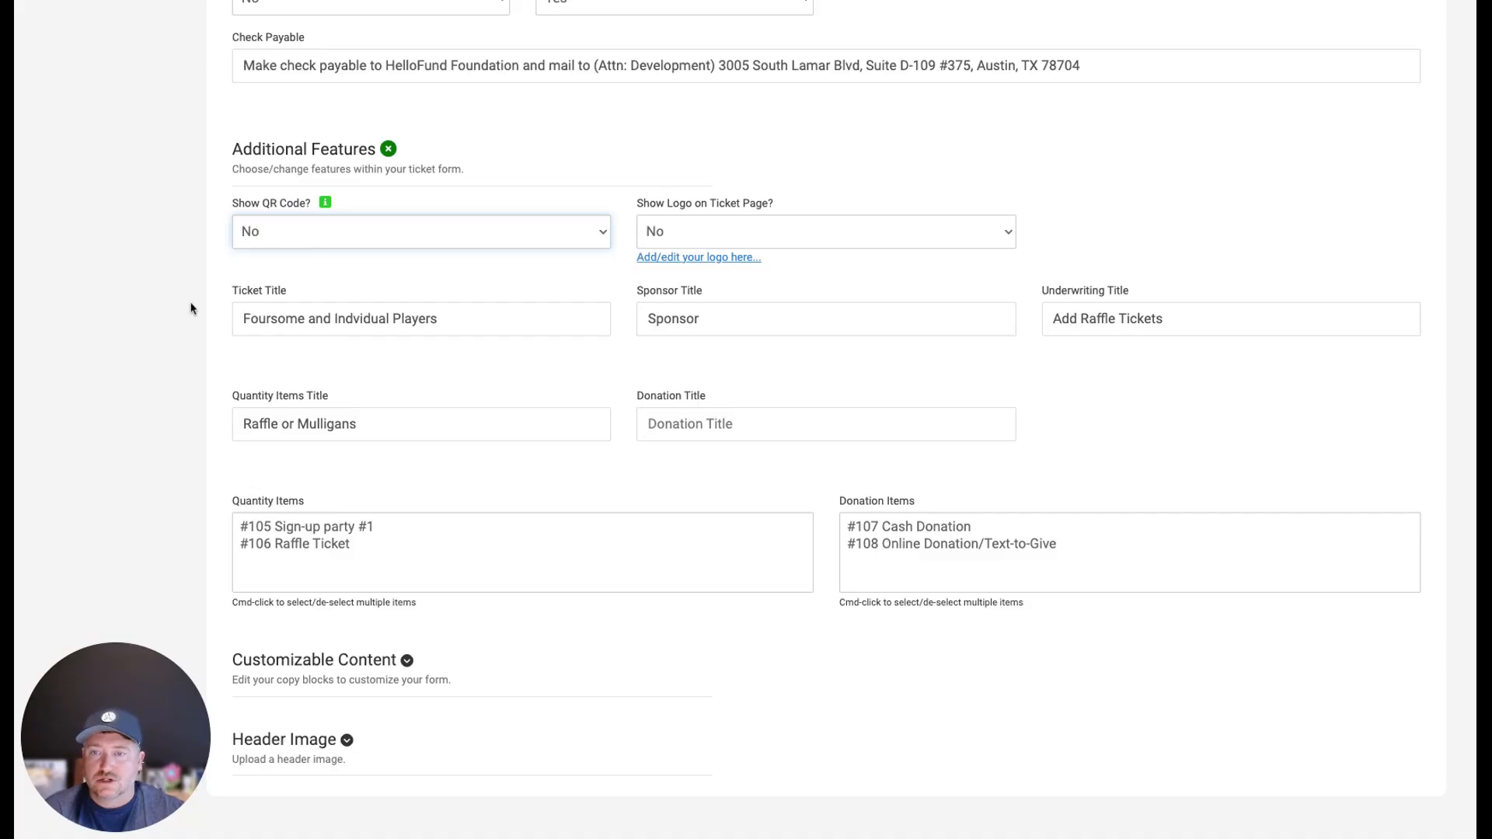
pyautogui.scroll(-1, 556, 226)
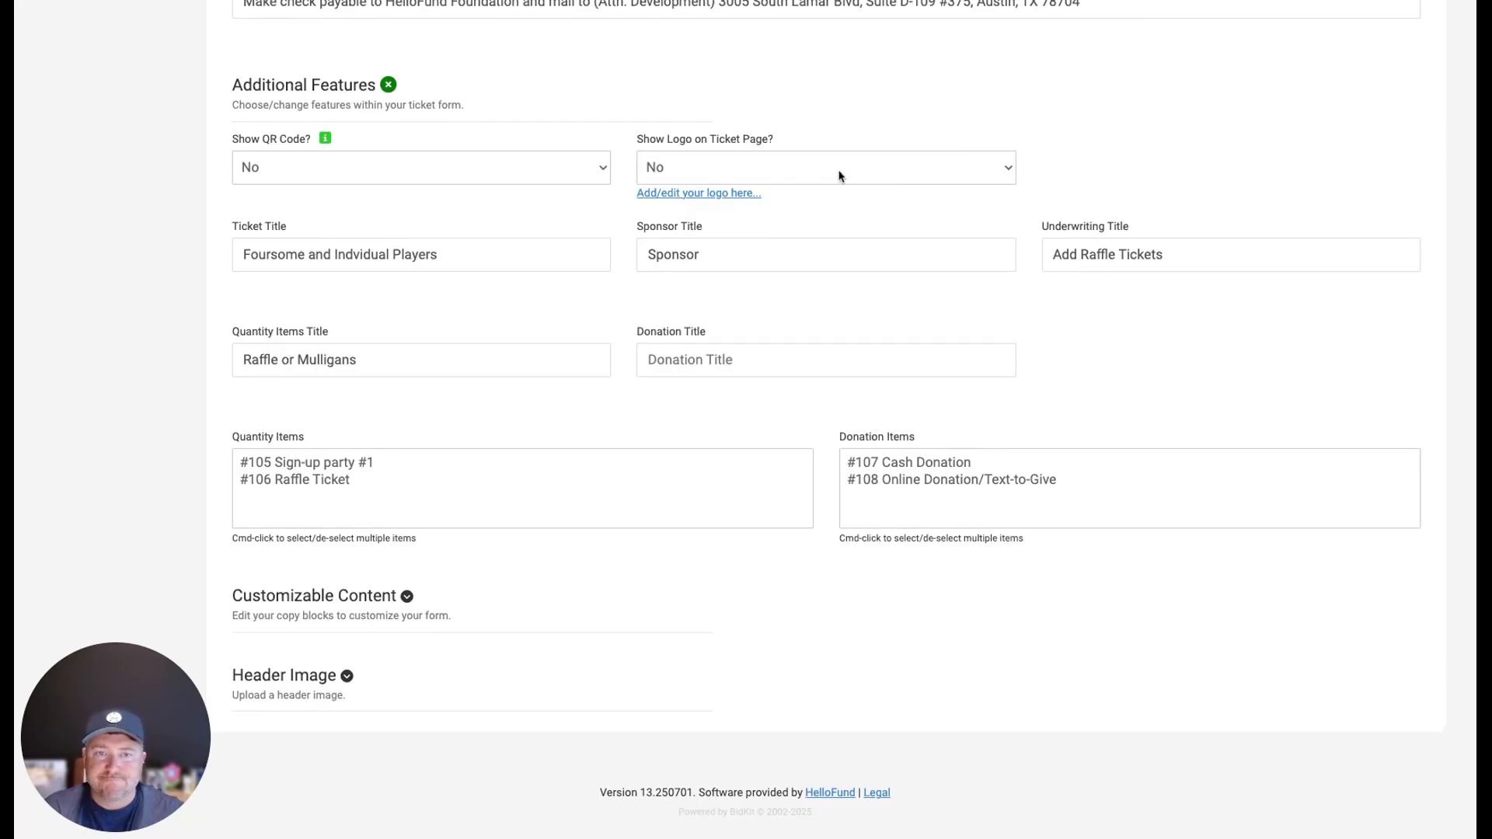
pyautogui.click(725, 182)
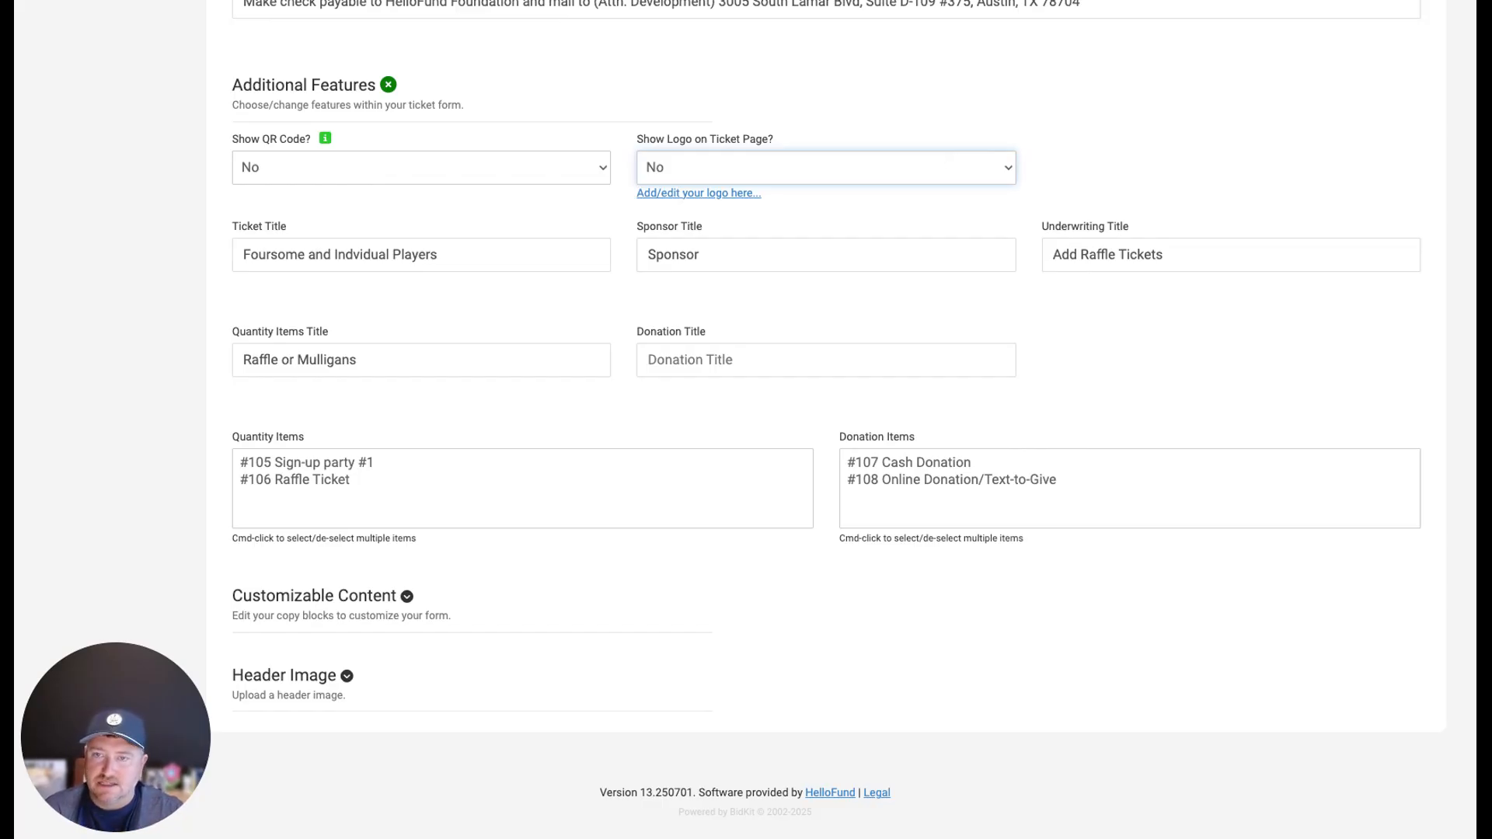
# - Review the Ticket Title in Additional Features and clear the Underwriting Title field
pyautogui.tripleClick(542, 262)
pyautogui.click(530, 301)
pyautogui.tripleClick(289, 256)
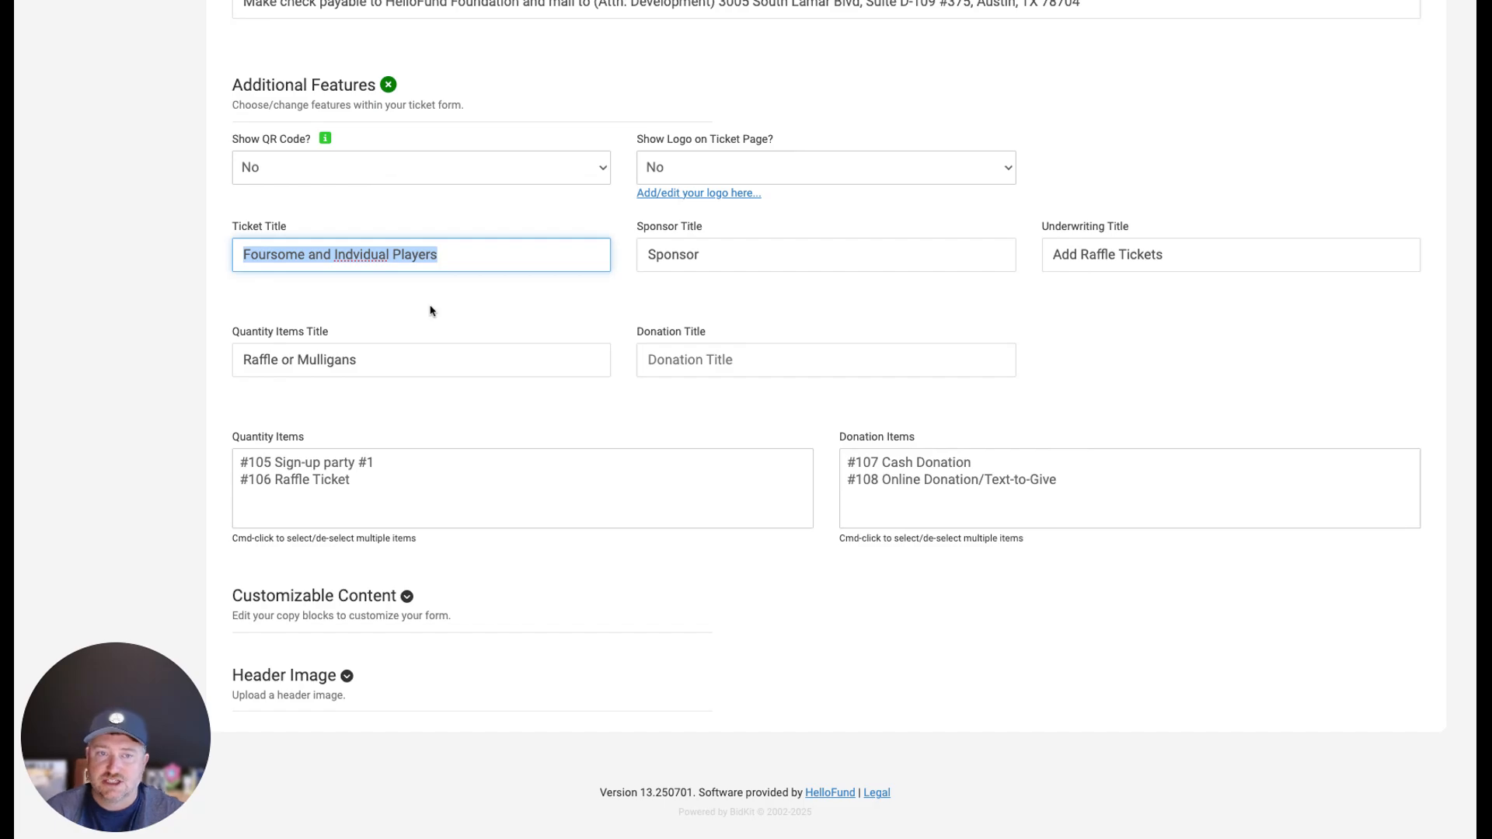
pyautogui.tripleClick(1159, 250)
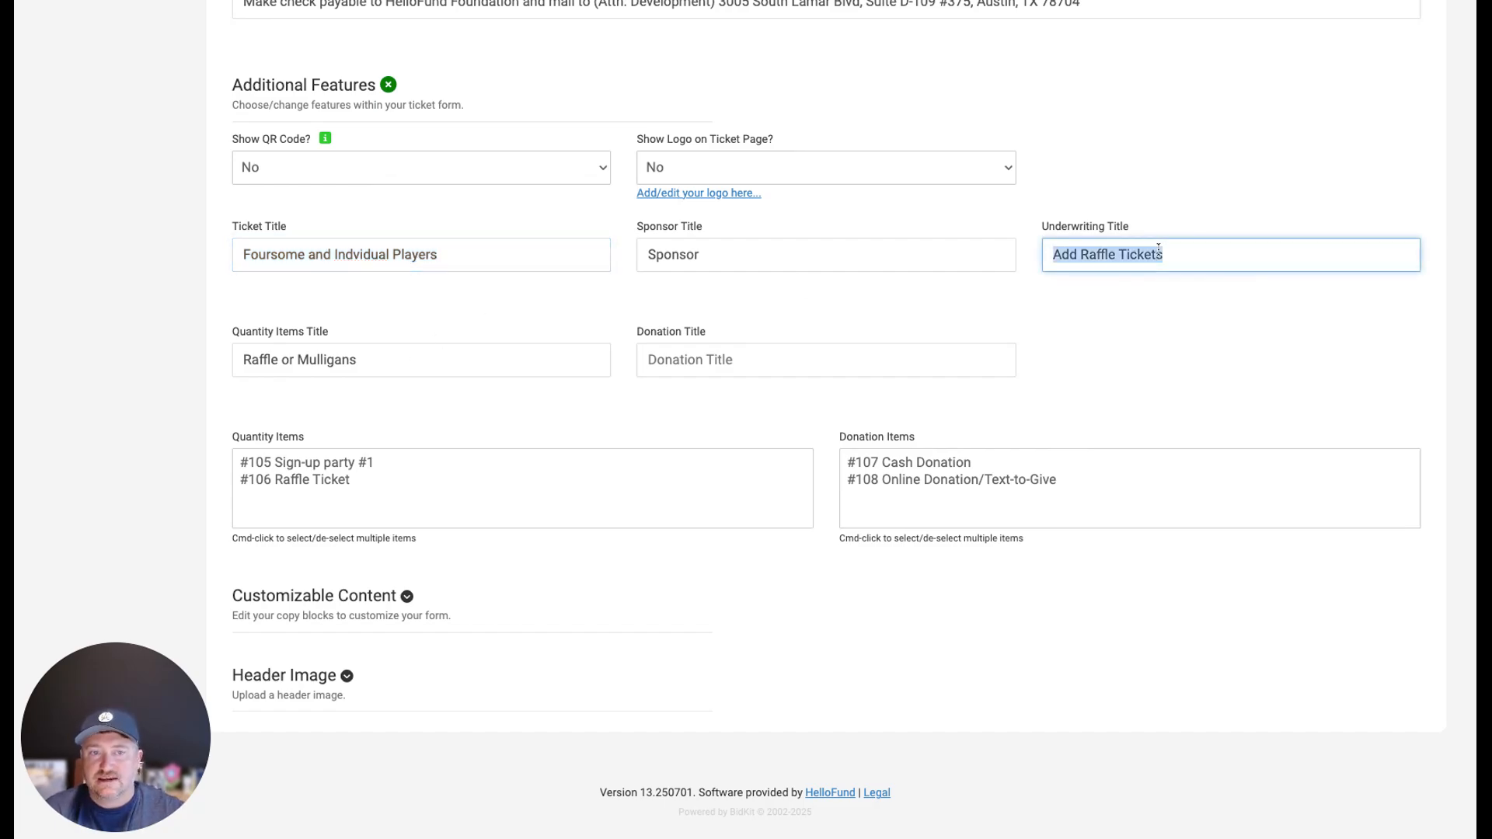
pyautogui.press('BackSpace')
pyautogui.click(235, 284)
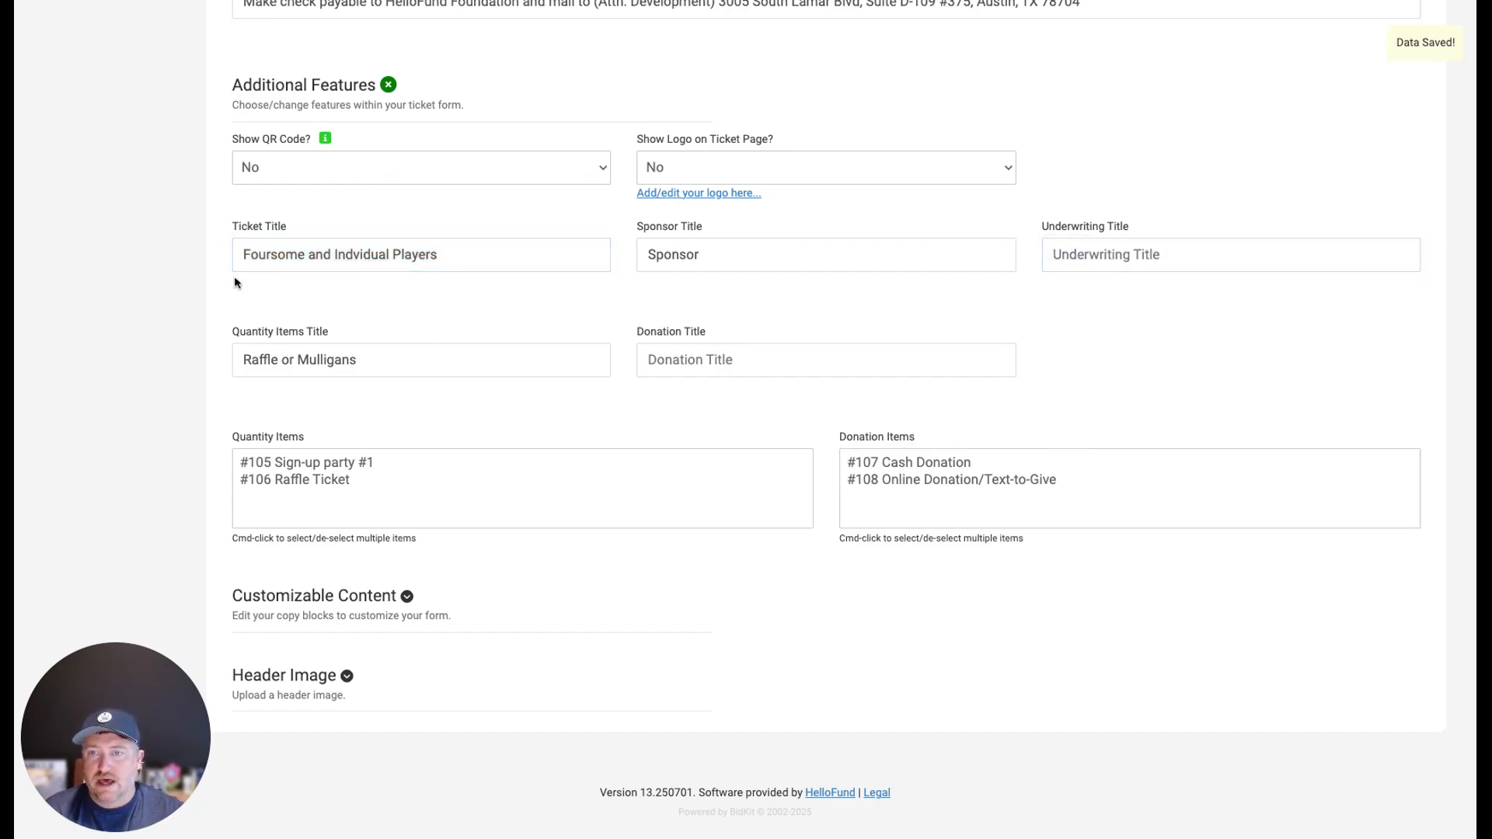
# - Review the Ticket Title and Sponsor Title fields, and select #106 Raffle Ticket under Quantity Items
pyautogui.tripleClick(260, 251)
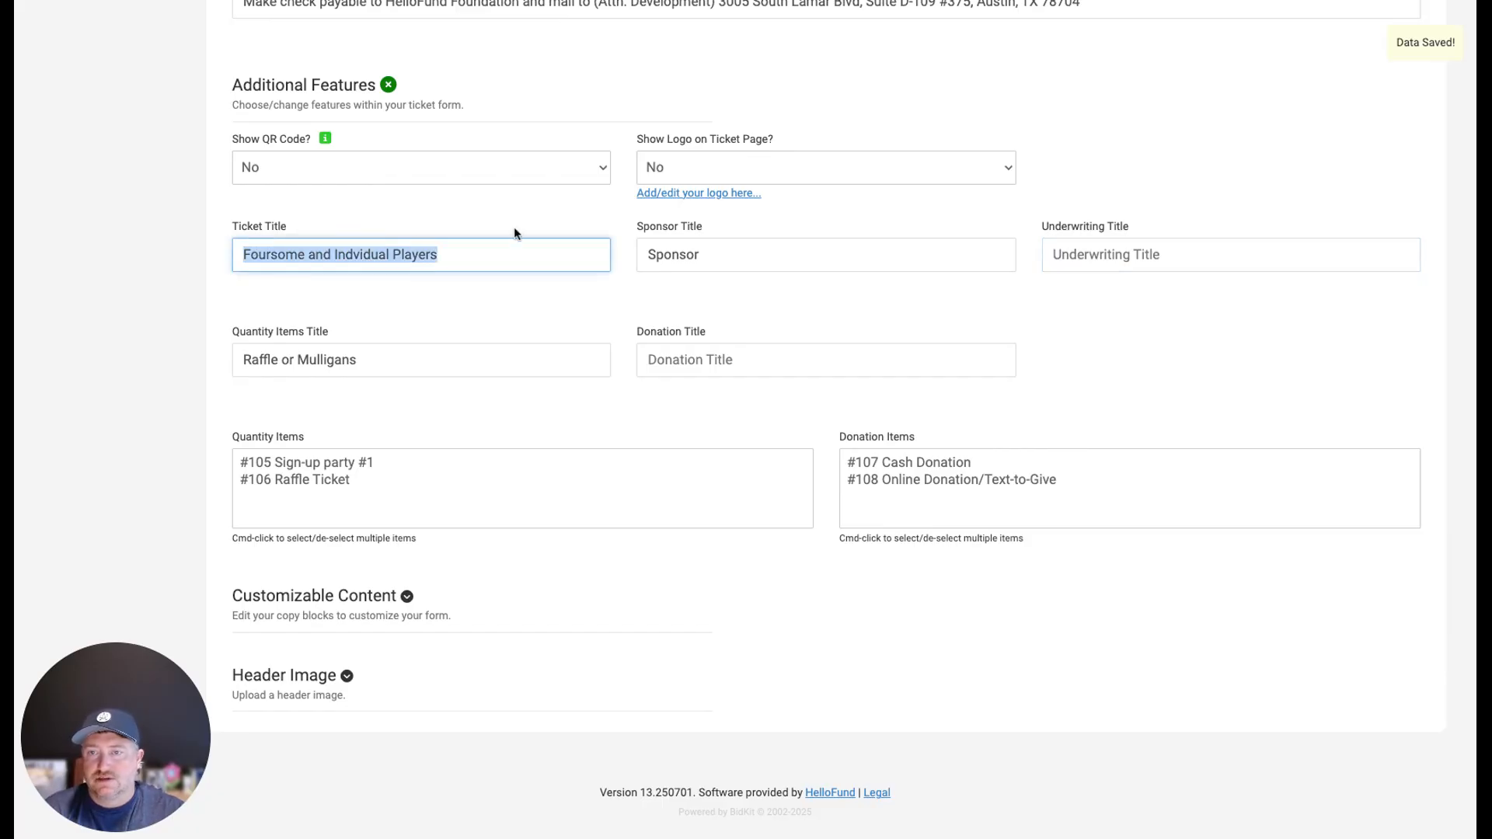
pyautogui.click(459, 280)
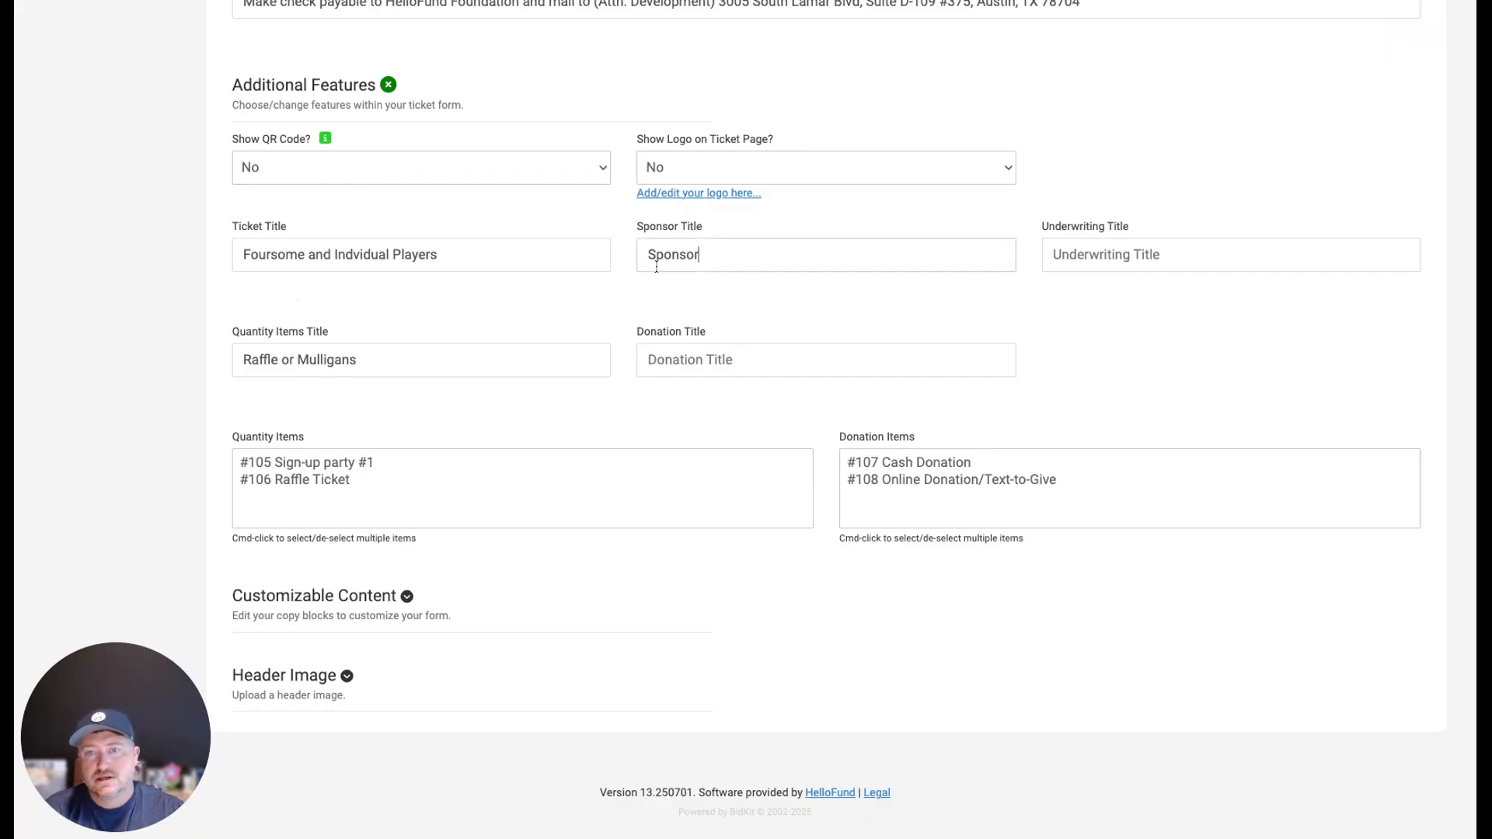
pyautogui.click(437, 297)
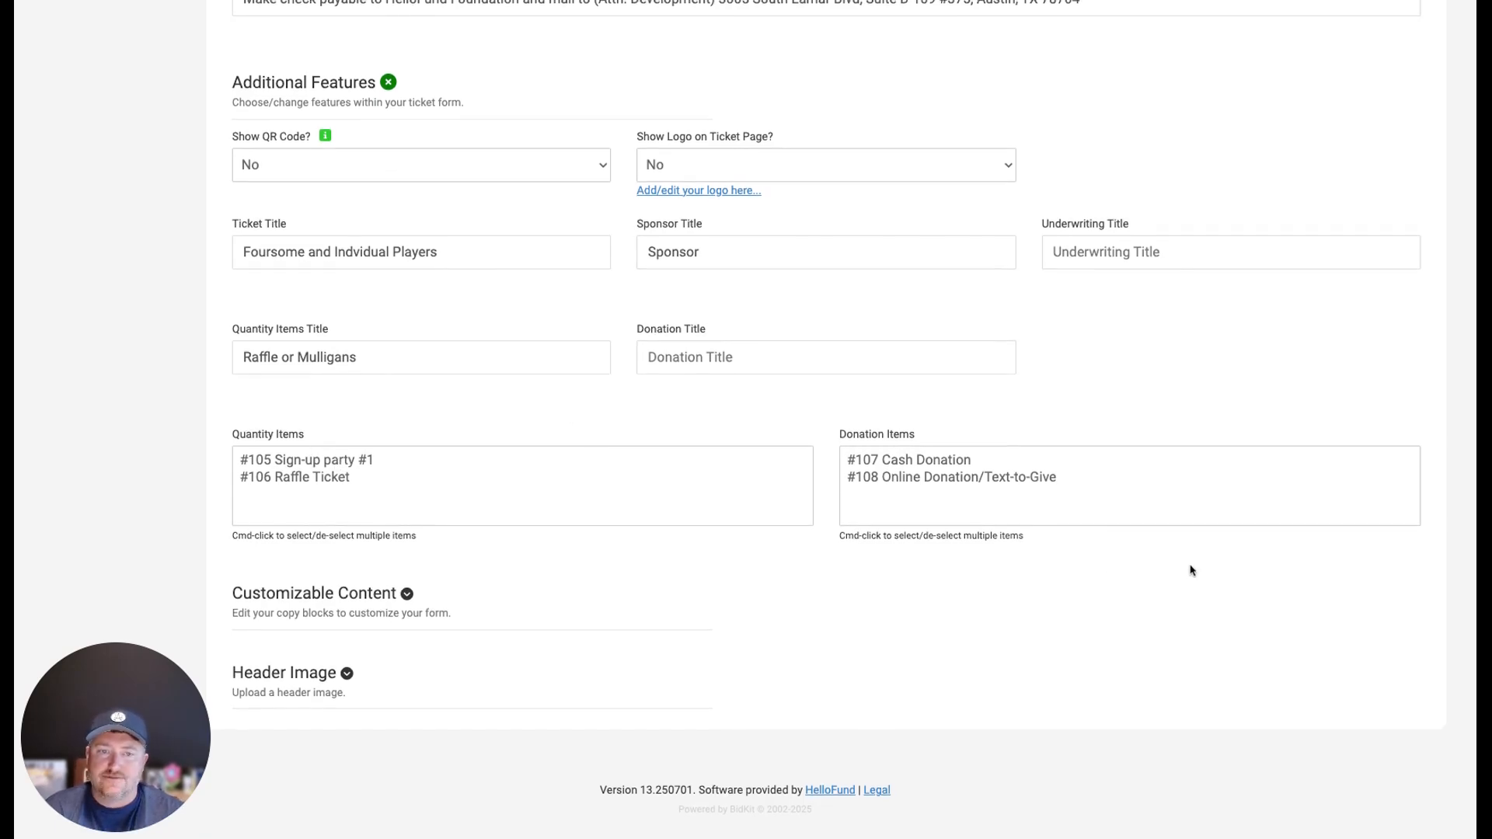
pyautogui.click(344, 483)
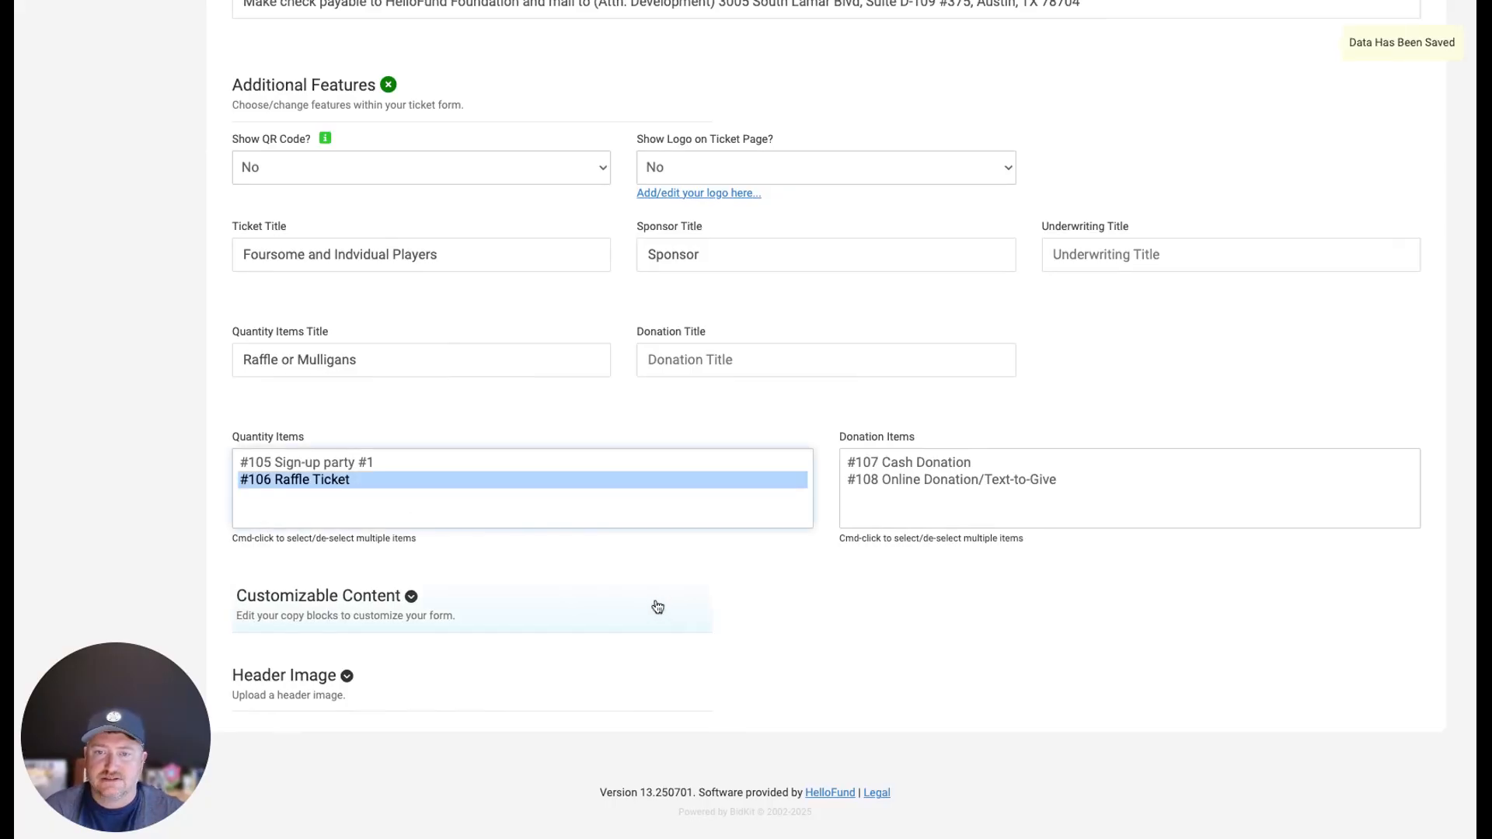
pyautogui.scroll(2, 763, 543)
pyautogui.scroll(-2, 759, 544)
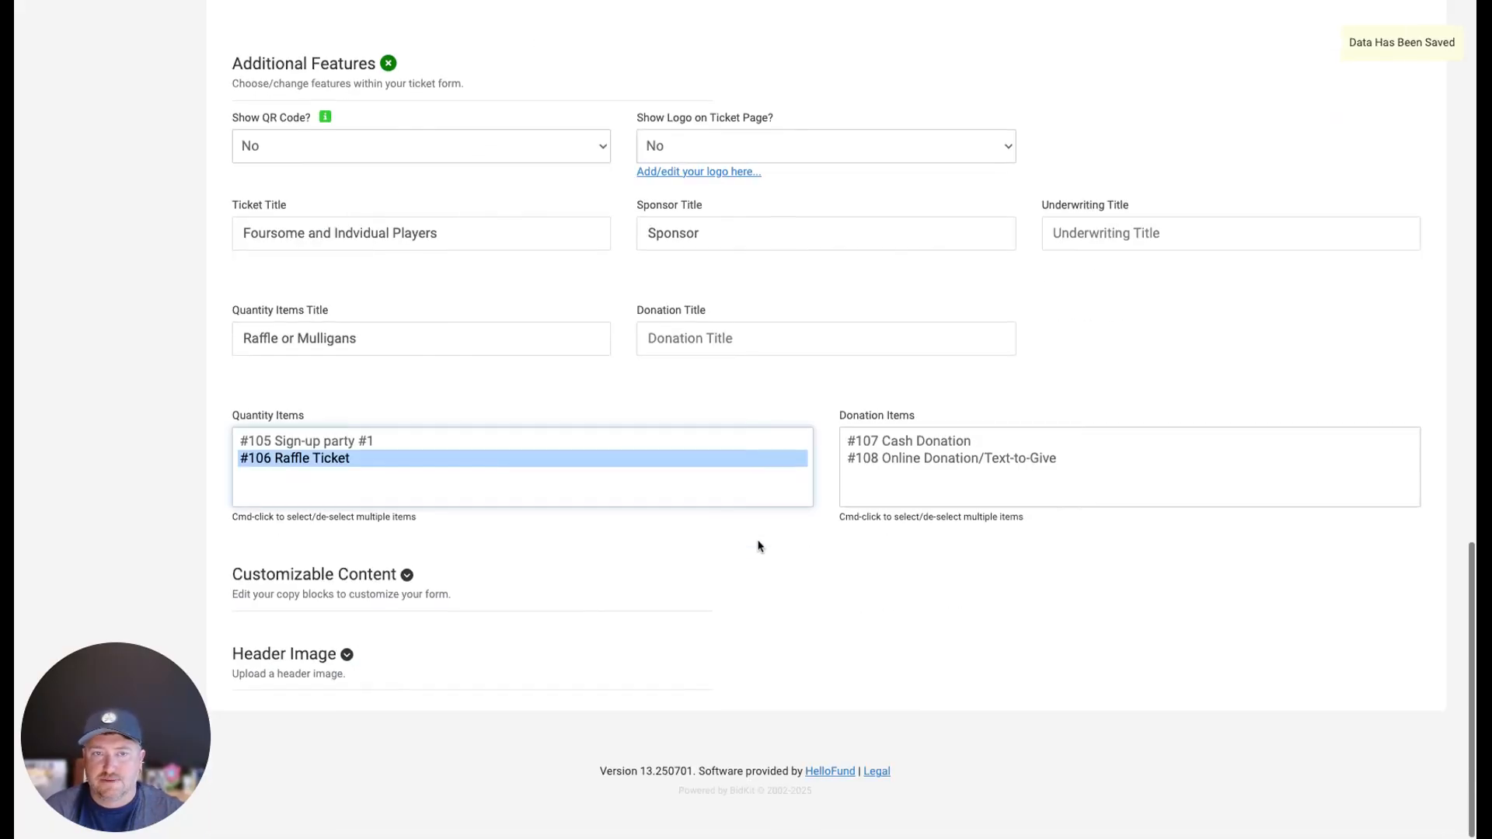
# - Expand Customizable Content and review the Receipt Header text and the Guest Update Link Email Message
pyautogui.click(466, 616)
pyautogui.scroll(-5, 455, 620)
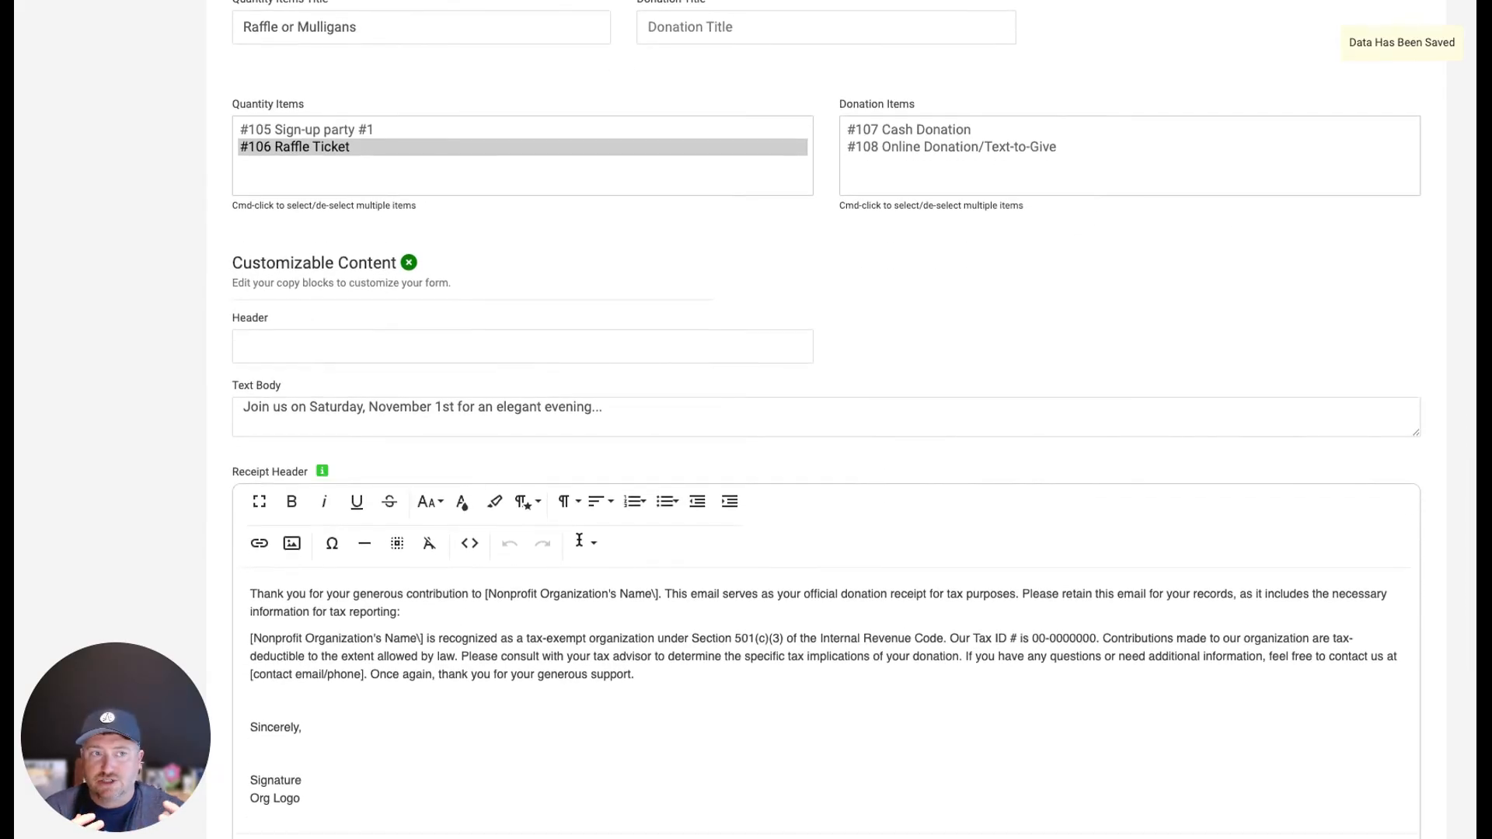
pyautogui.scroll(-3, 644, 478)
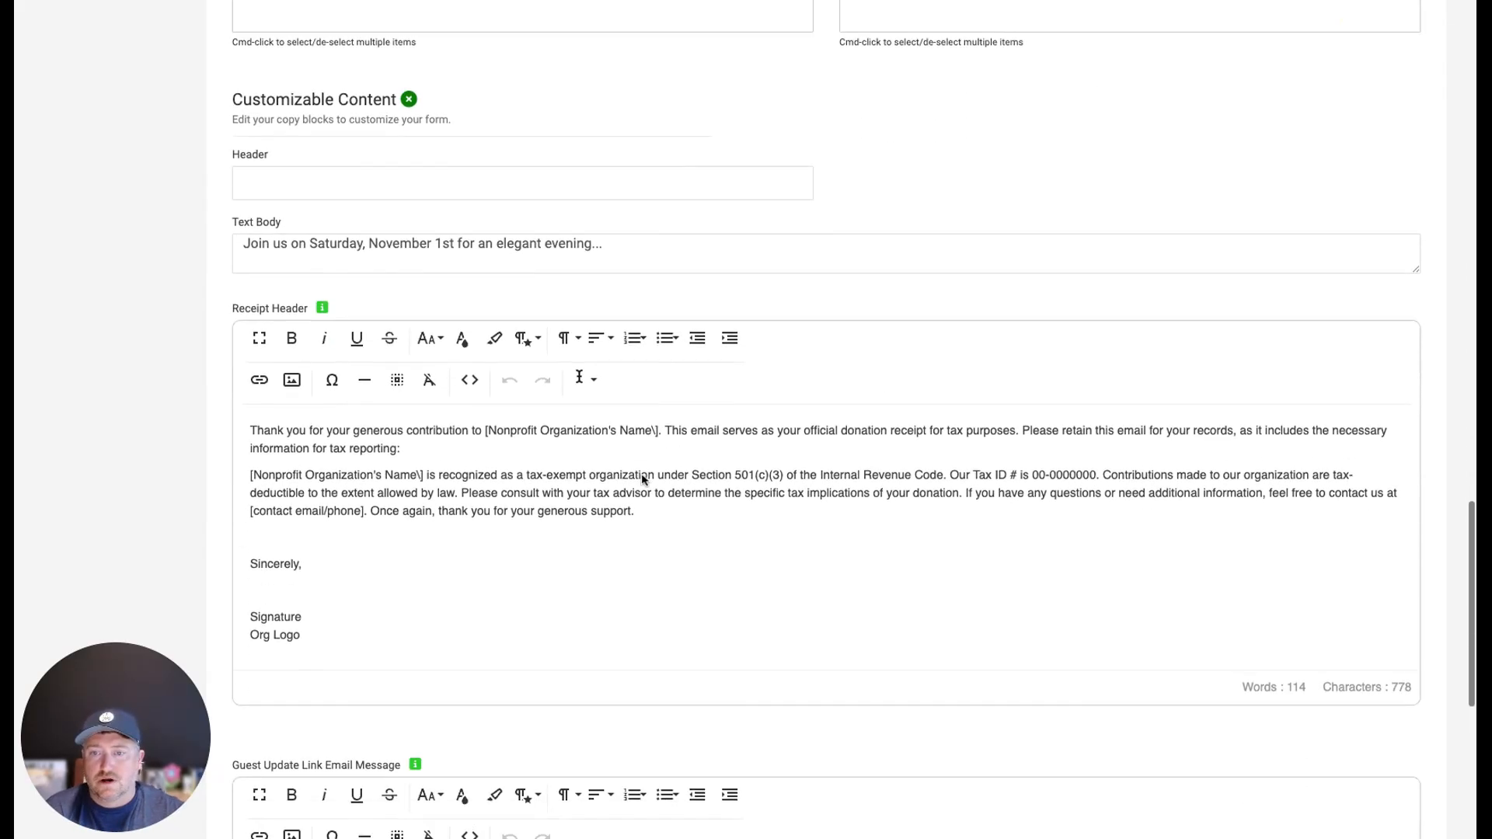
pyautogui.tripleClick(509, 418)
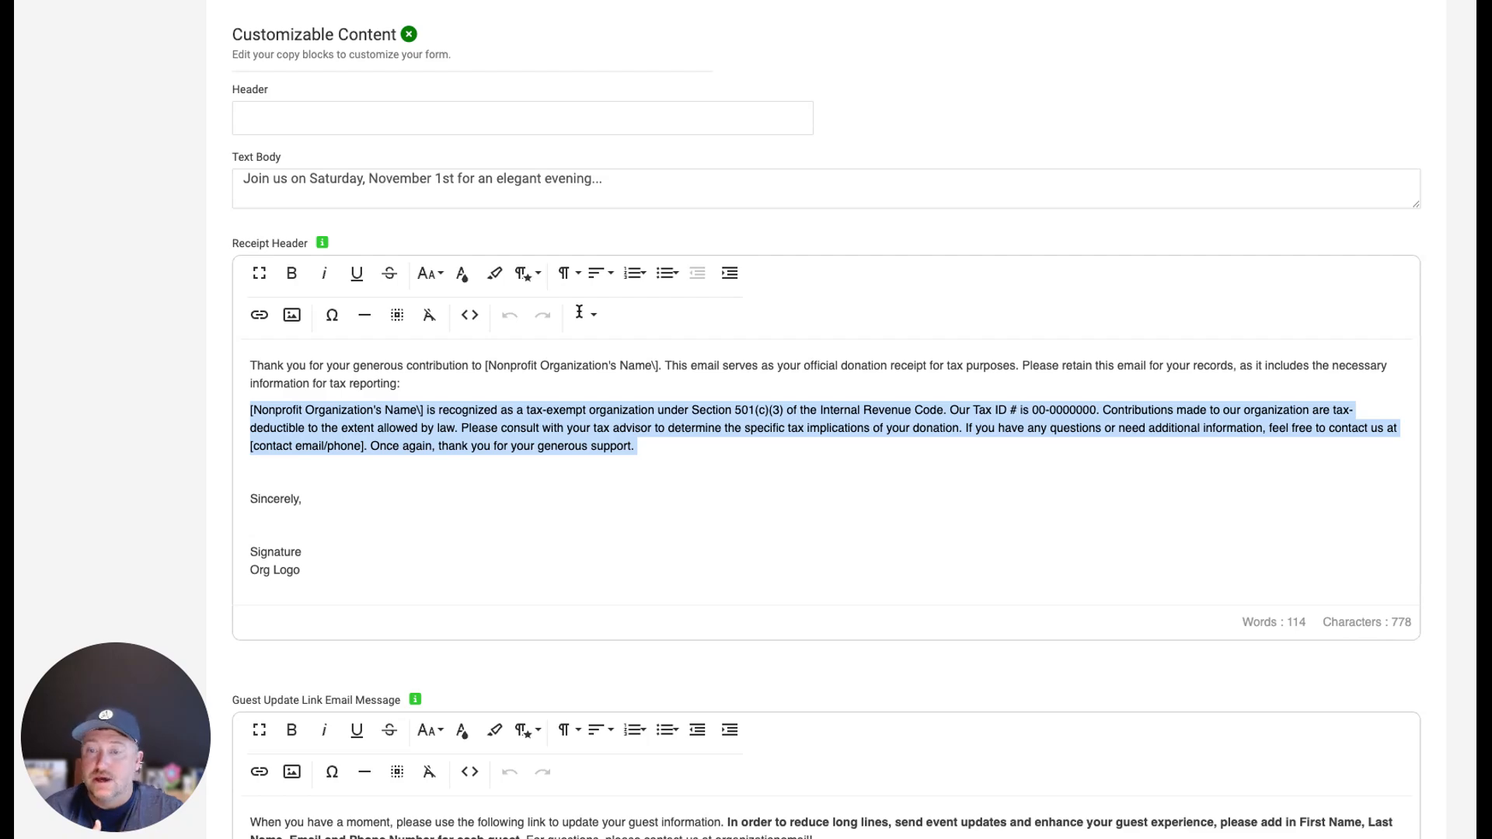
pyautogui.moveTo(637, 446); pyautogui.dragTo(544, 423)
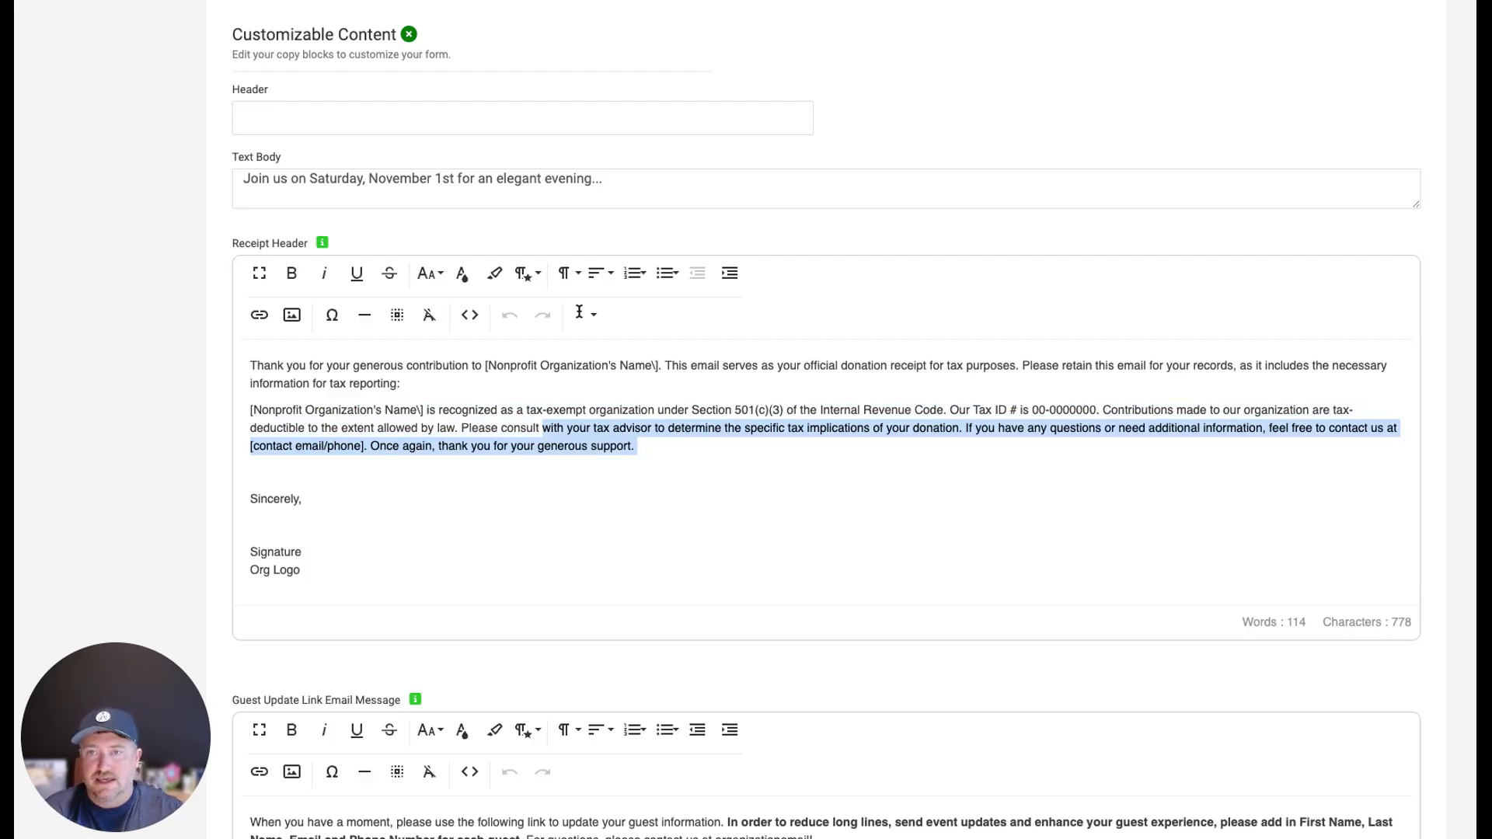
pyautogui.scroll(-5, 472, 428)
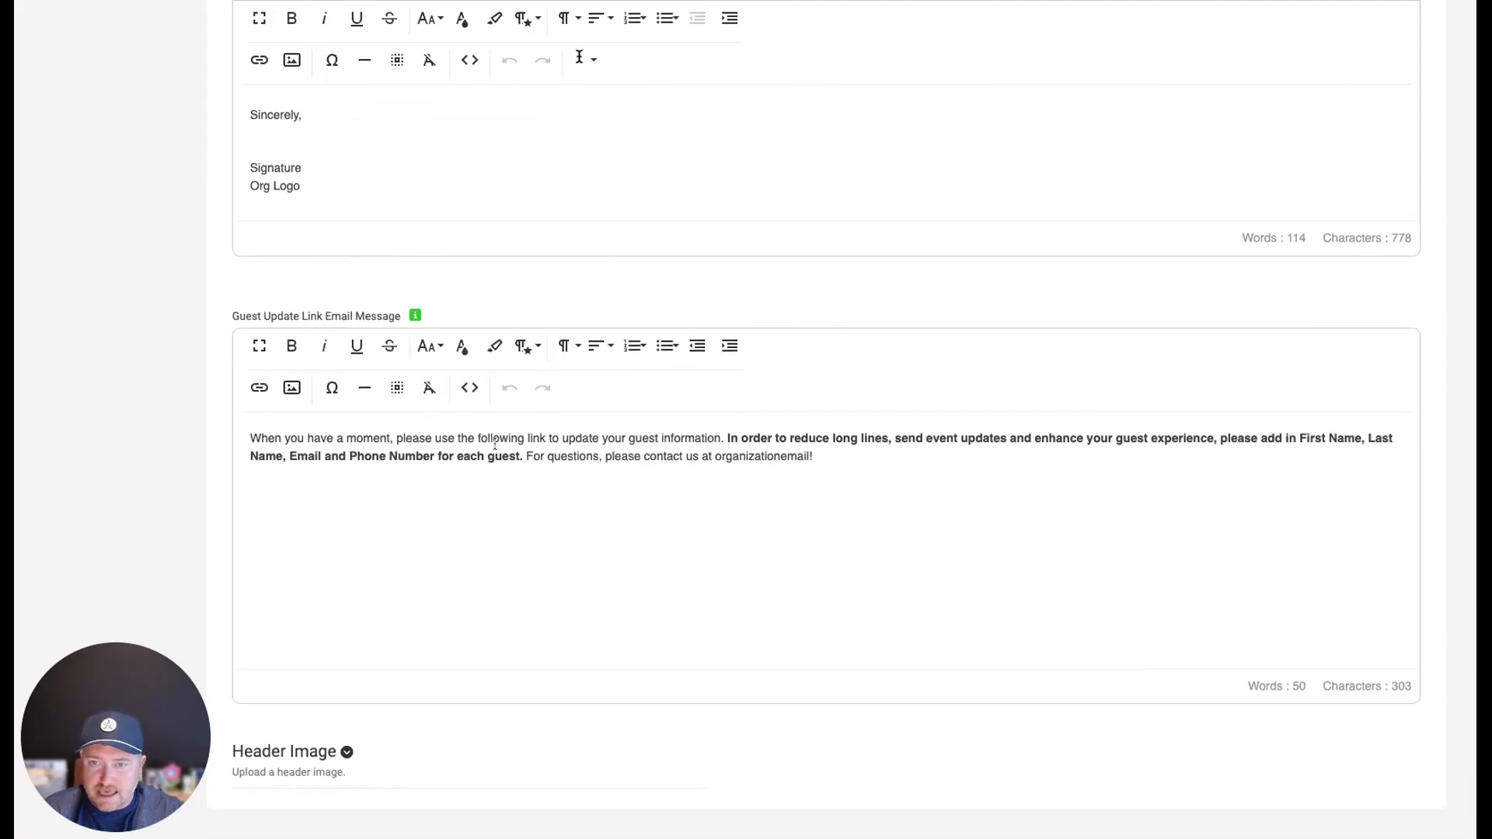
pyautogui.tripleClick(495, 444)
pyautogui.click(628, 475)
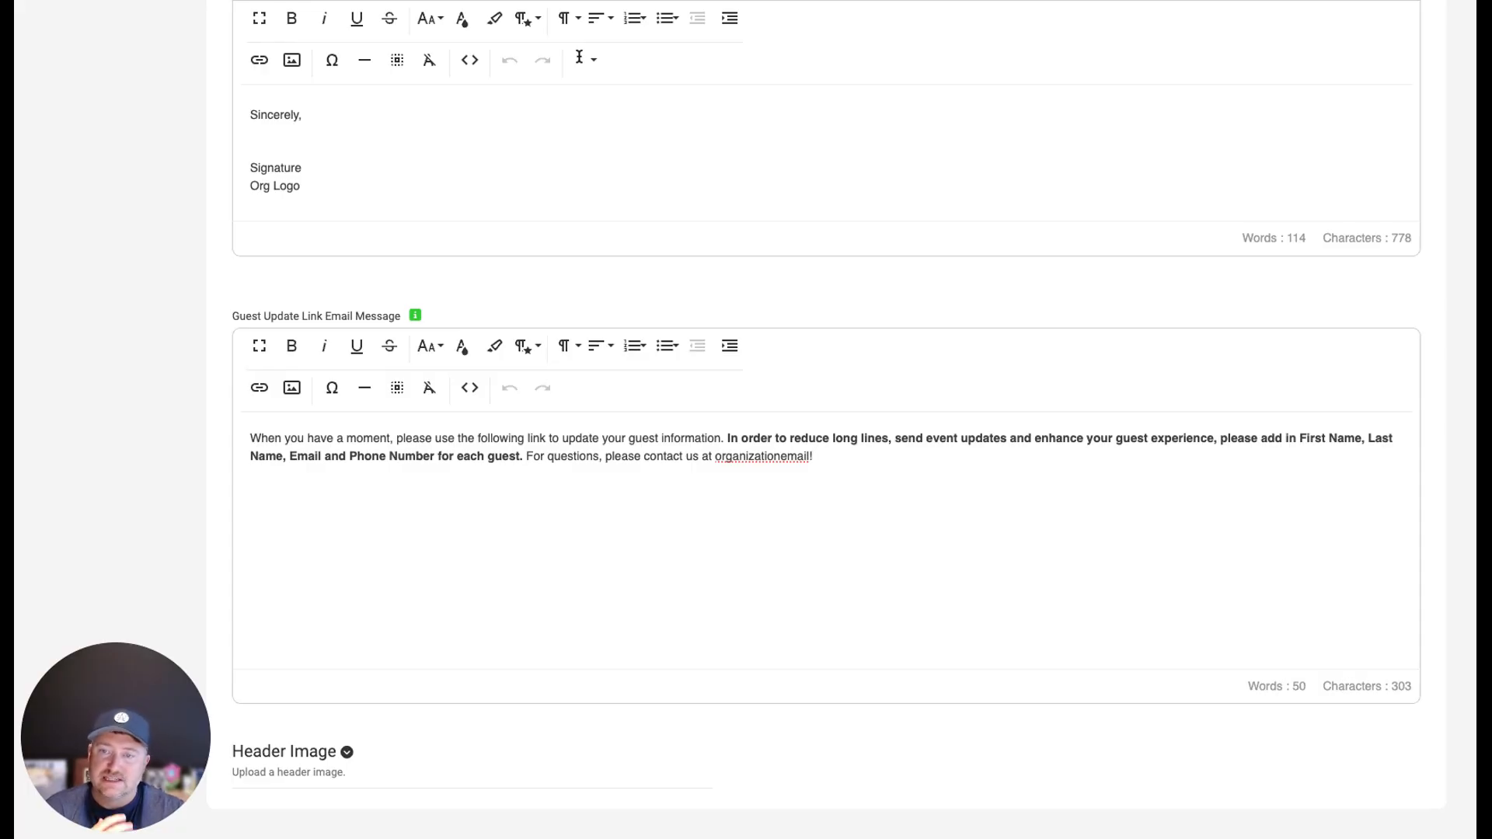
# - Expand the Header Image section to show the header image upload area
pyautogui.scroll(-2, 373, 689)
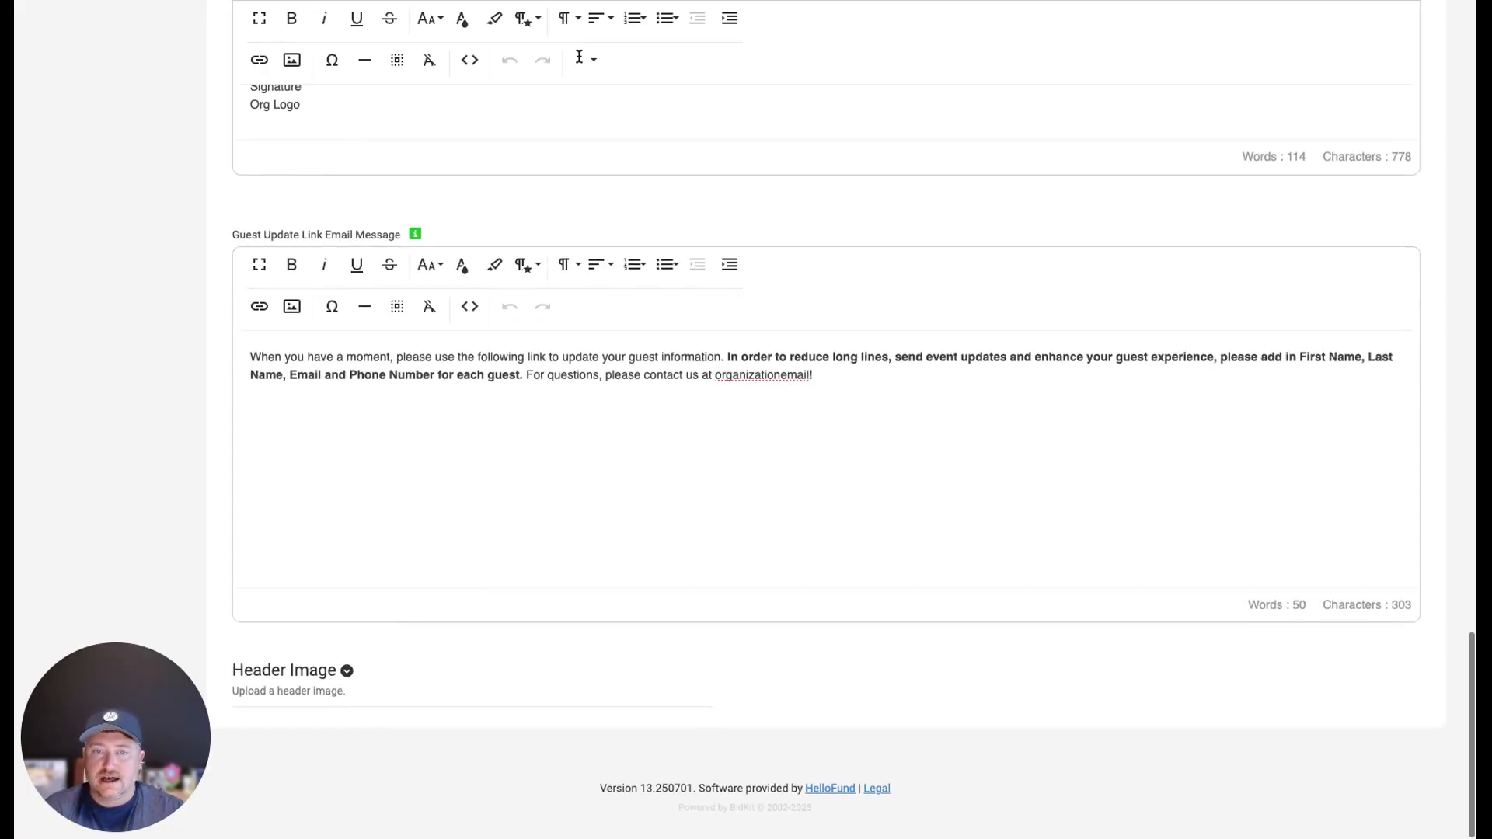
pyautogui.click(373, 688)
pyautogui.scroll(-3, 750, 606)
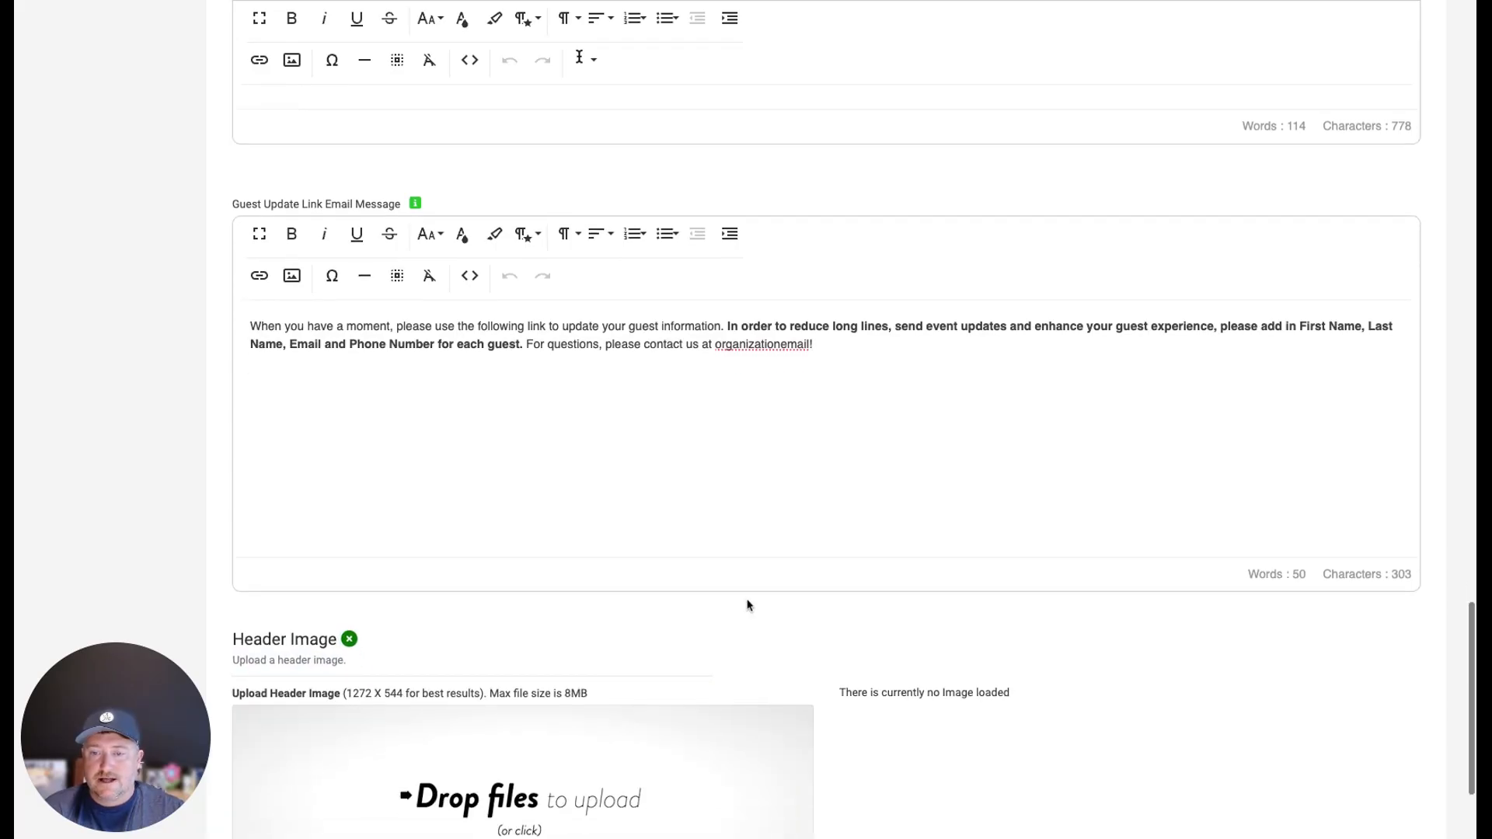